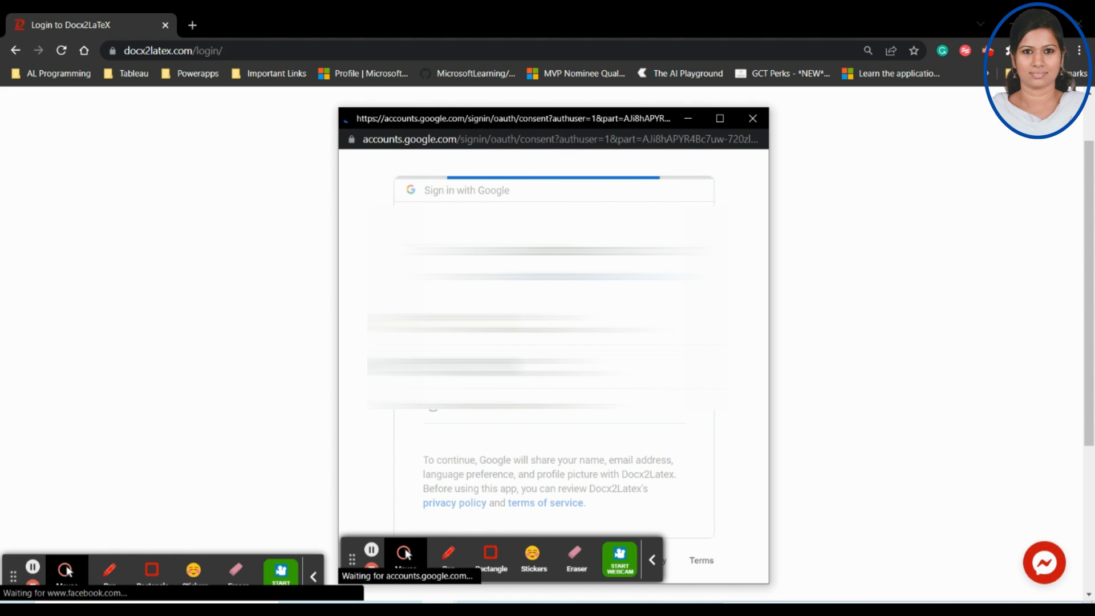
{"action": "left_click", "coordinate": [313, 577]}
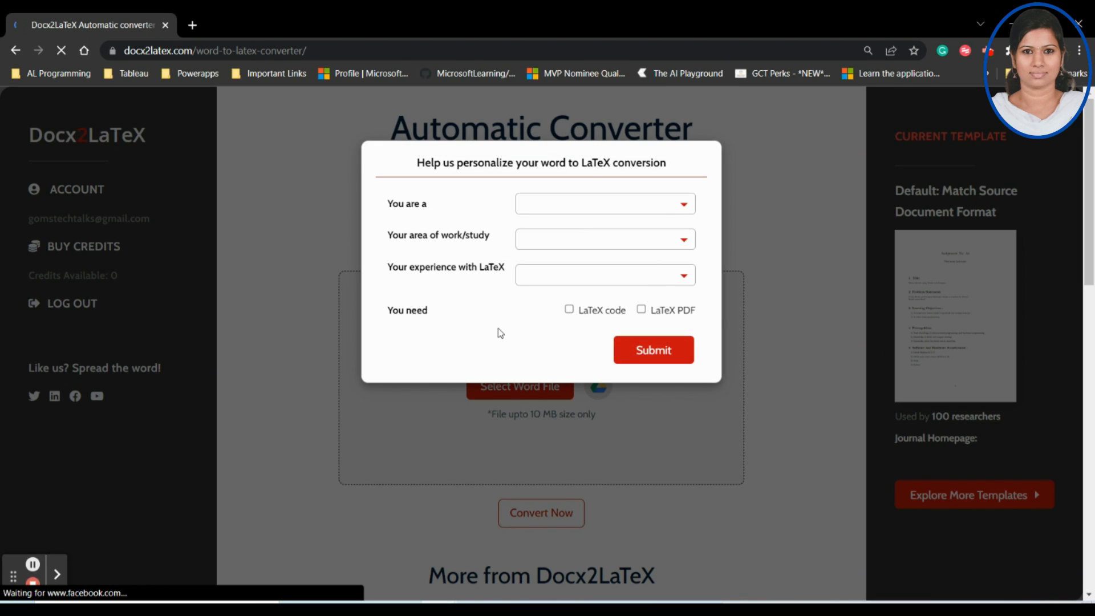
Set the personalization form's role to Professor and the area of work/study to Computer Science.
{"action": "left_click", "coordinate": [569, 206]}
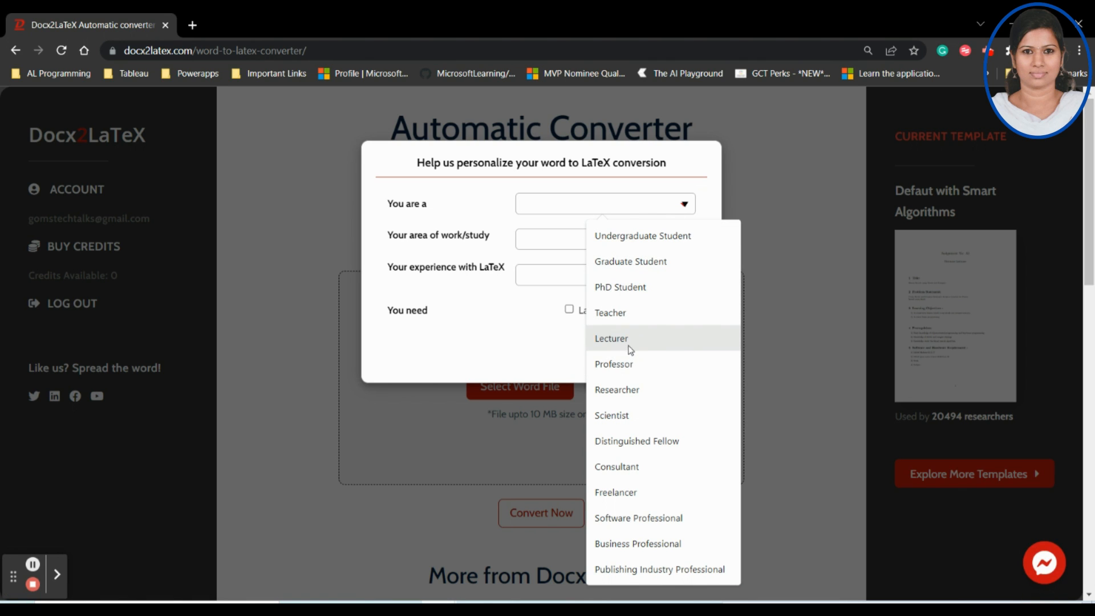
{"action": "left_click", "coordinate": [627, 365]}
{"action": "left_click", "coordinate": [566, 237]}
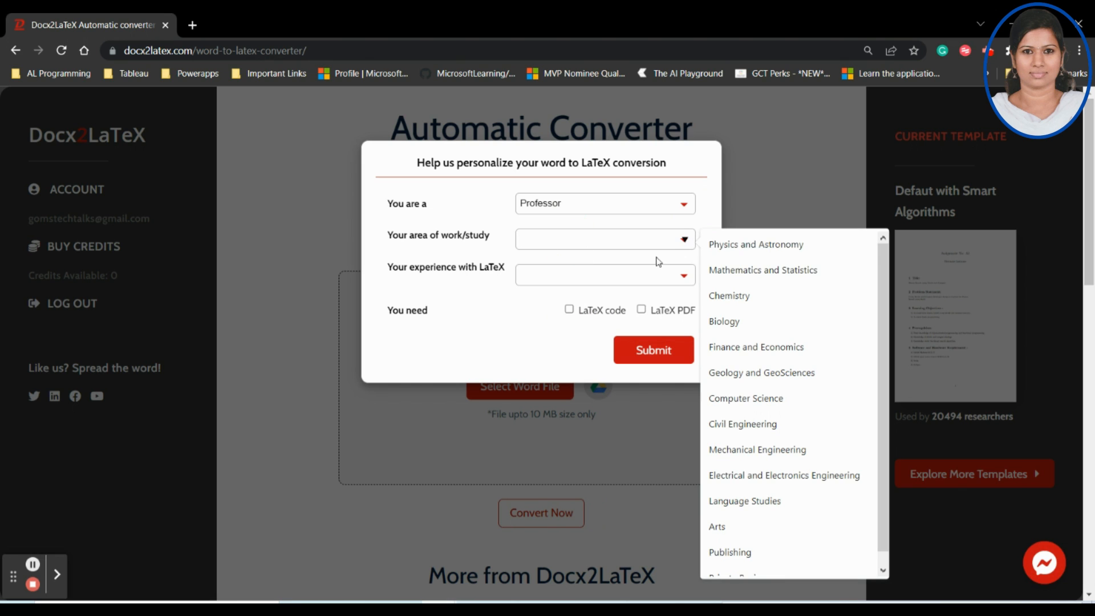
{"action": "left_click", "coordinate": [748, 401]}
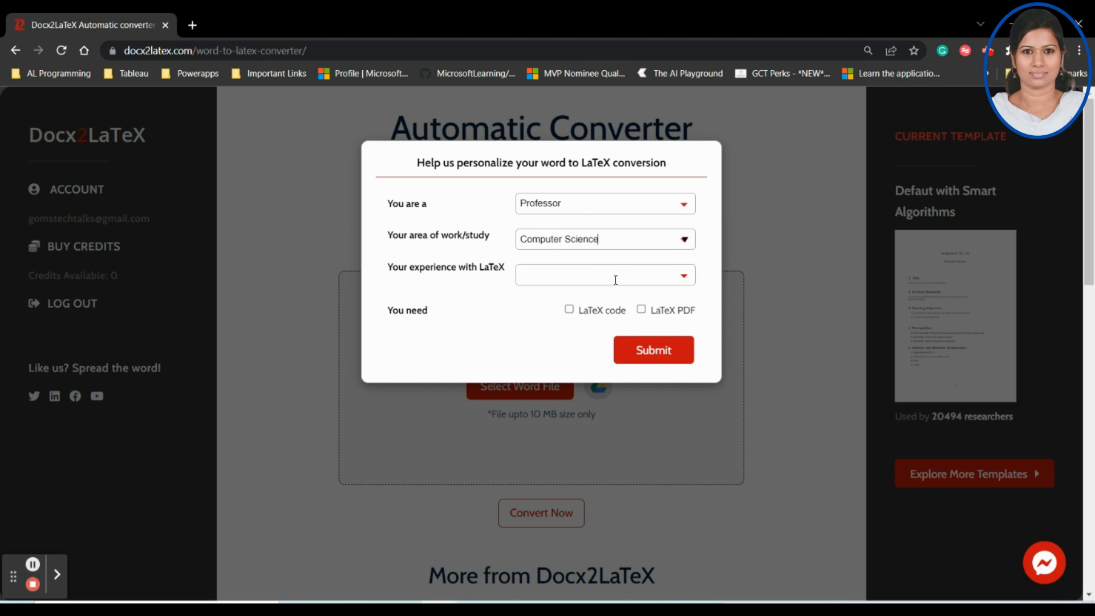
Set the experience with LaTeX to "I don't know much about LaTeX" in the personalization form.
{"action": "left_click", "coordinate": [617, 278]}
{"action": "left_click", "coordinate": [621, 214]}
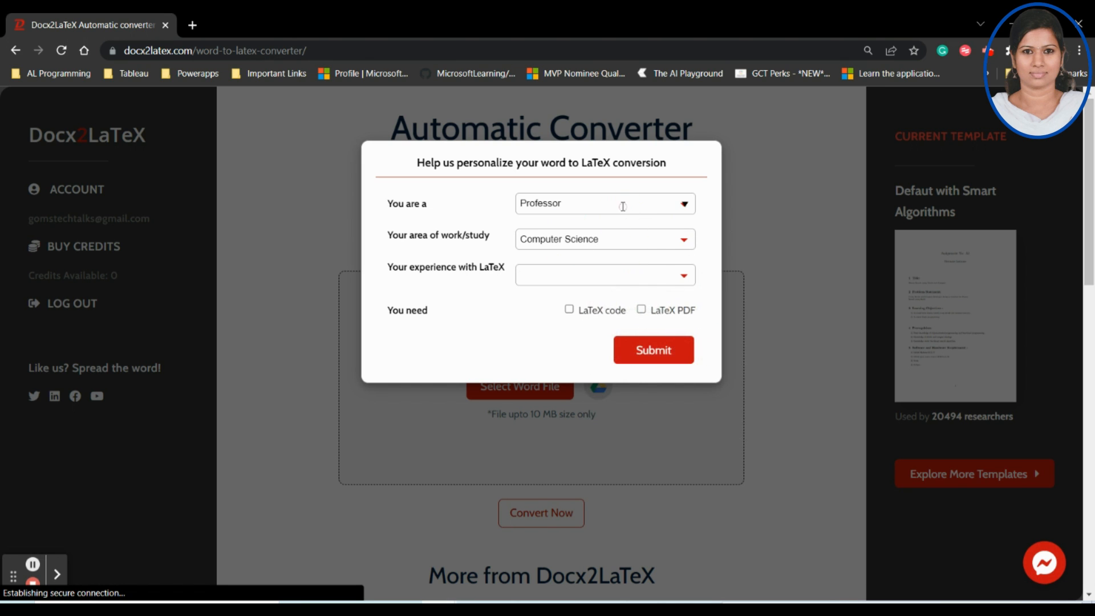
{"action": "left_click", "coordinate": [688, 203]}
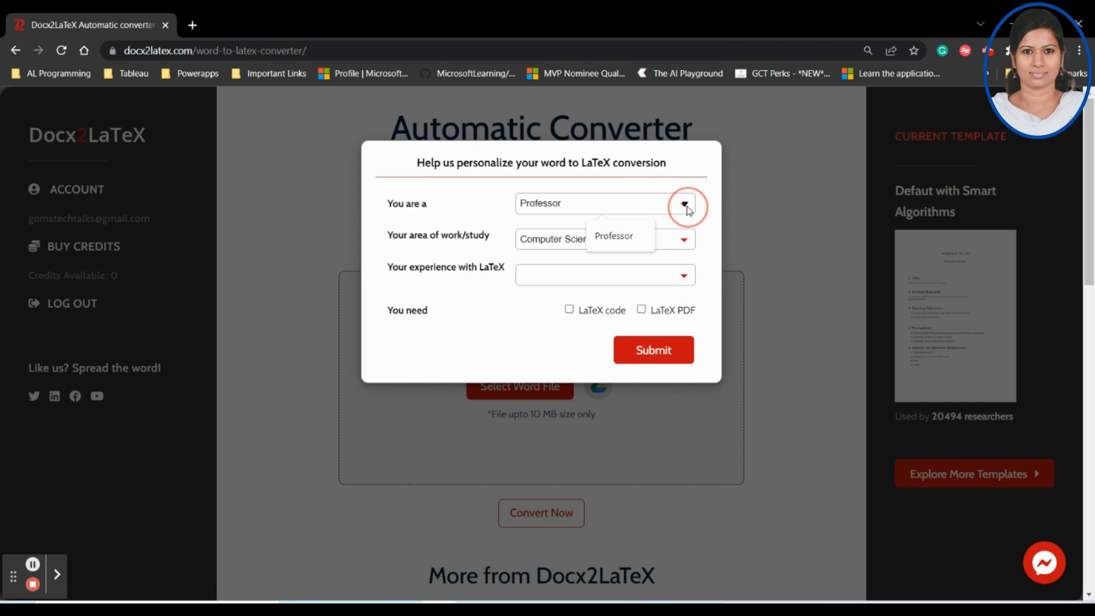
{"action": "left_click", "coordinate": [684, 276]}
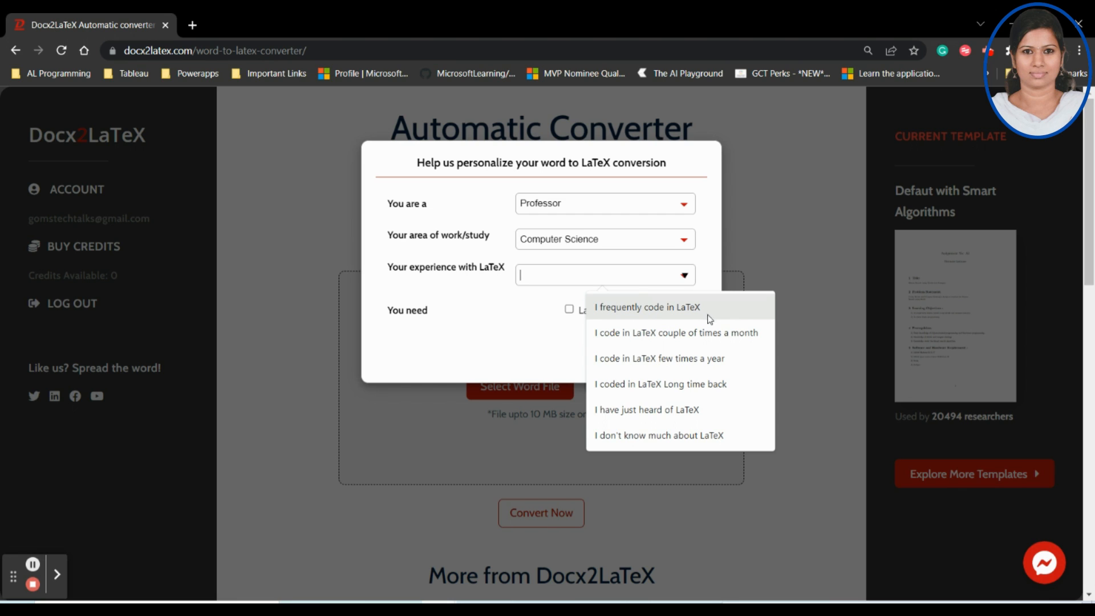
{"action": "left_click", "coordinate": [659, 436]}
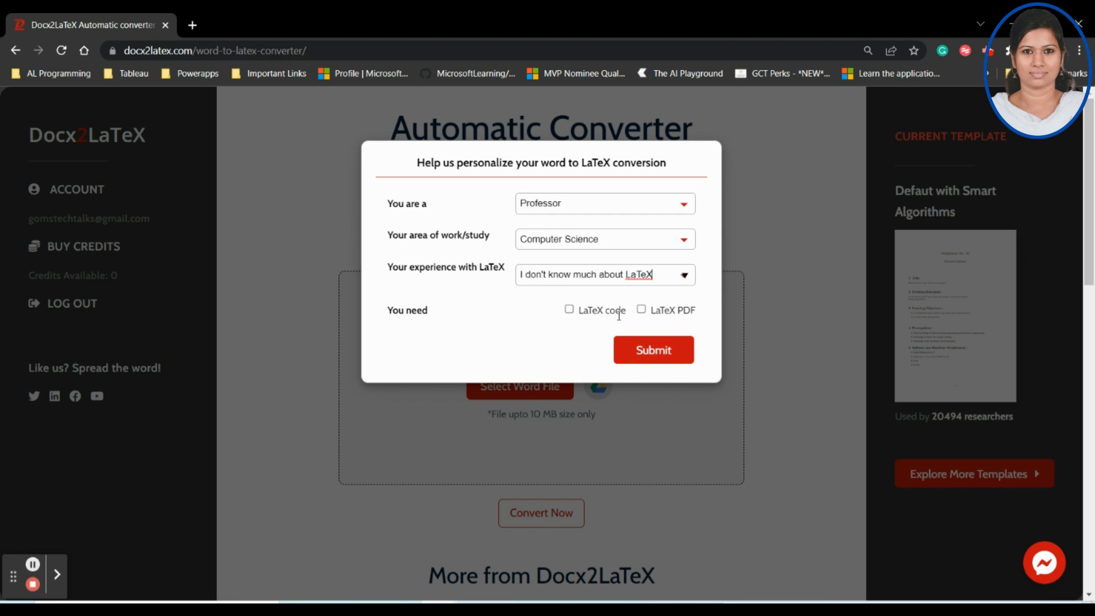
Request both LaTeX code and LaTeX PDF, and submit the personalization form.
{"action": "left_click", "coordinate": [641, 310]}
{"action": "left_click", "coordinate": [569, 310]}
{"action": "left_click", "coordinate": [653, 351]}
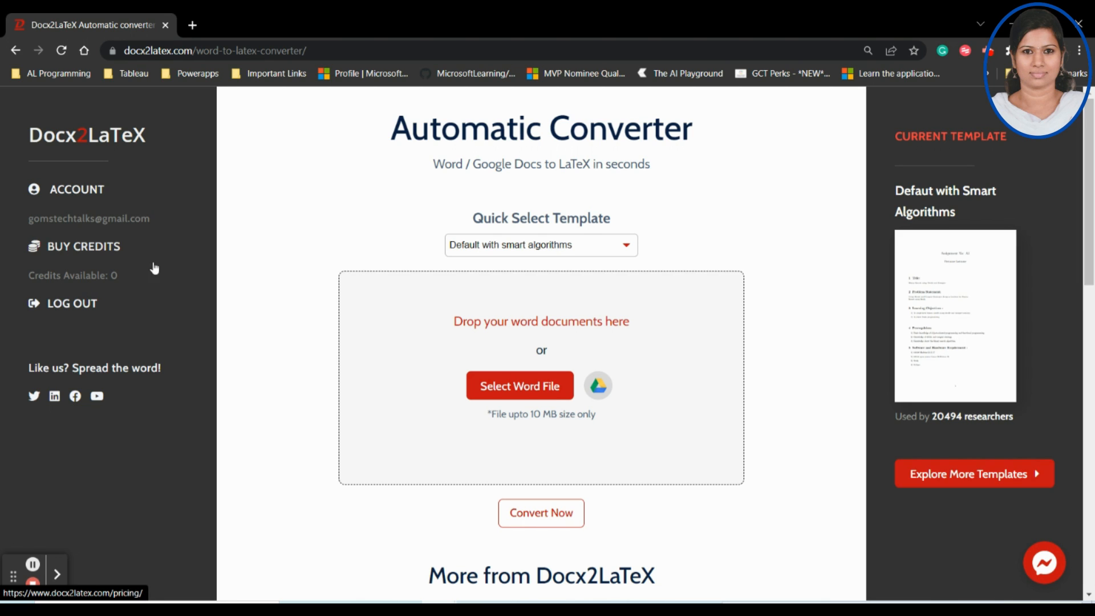
Browse the available quick-select templates and choose the IEEE Access Template.
{"action": "left_click", "coordinate": [536, 252]}
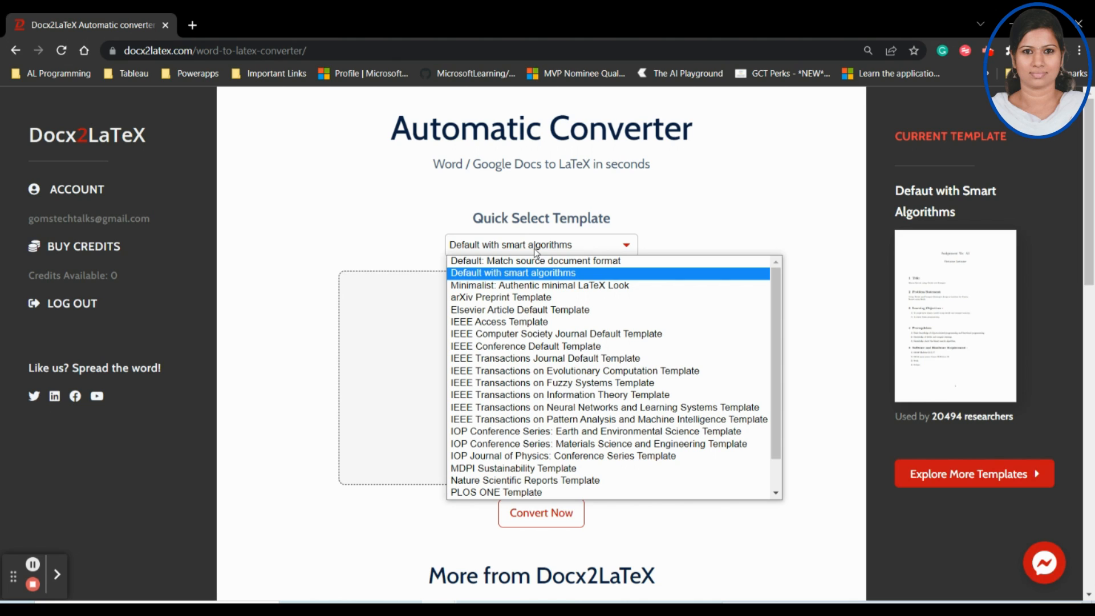
{"action": "left_click", "coordinate": [536, 248]}
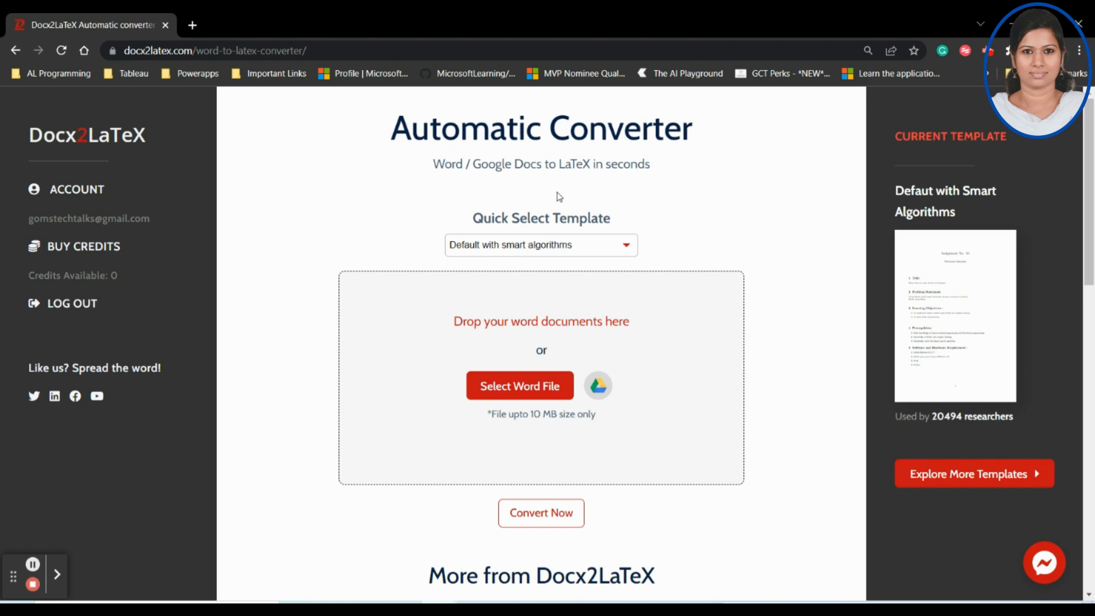
{"action": "left_click", "coordinate": [546, 250]}
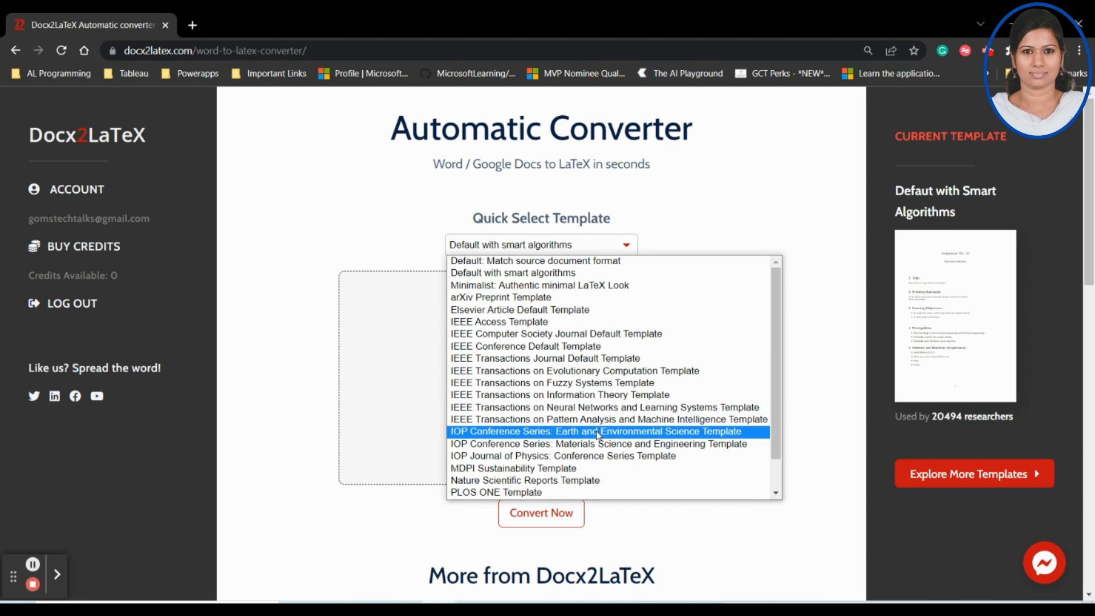
{"action": "scroll", "coordinate": [605, 429], "scroll_direction": "down", "scroll_amount": 1}
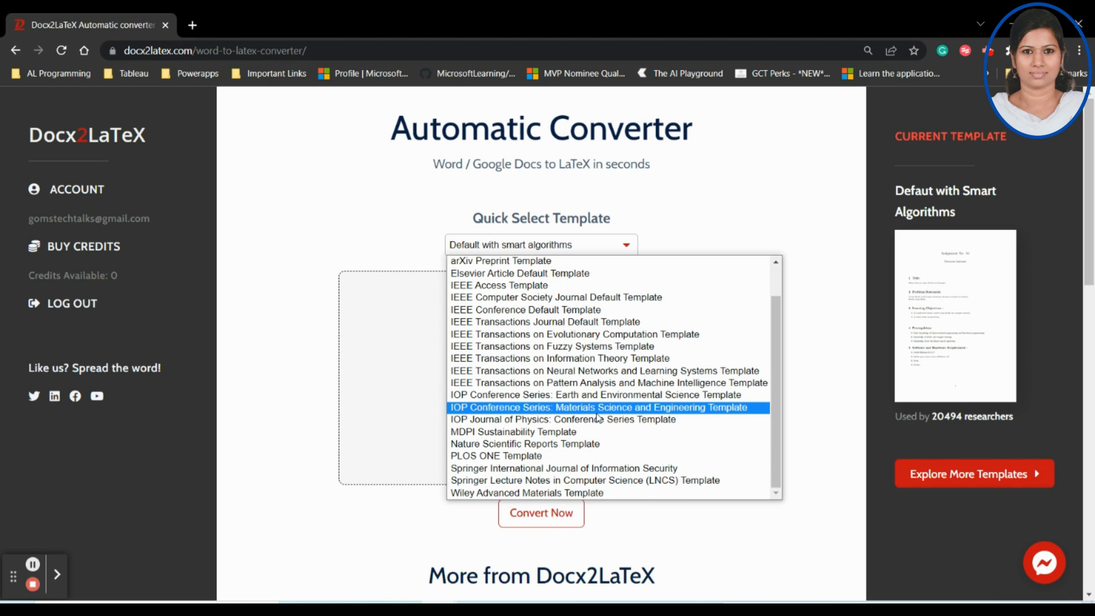
{"action": "scroll", "coordinate": [598, 409], "scroll_direction": "up", "scroll_amount": 1}
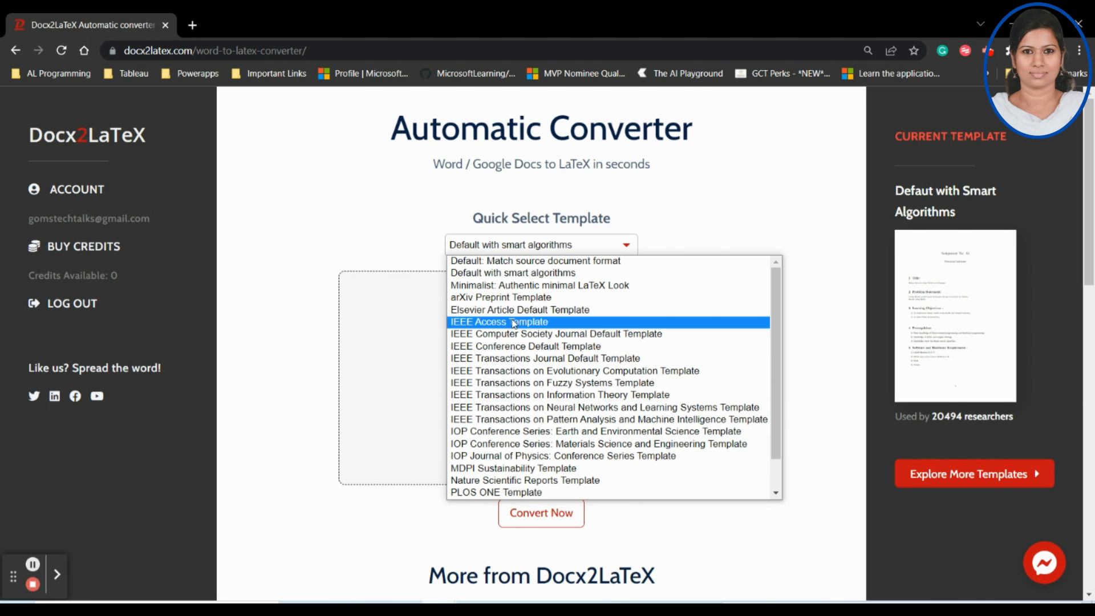
{"action": "left_click", "coordinate": [514, 324]}
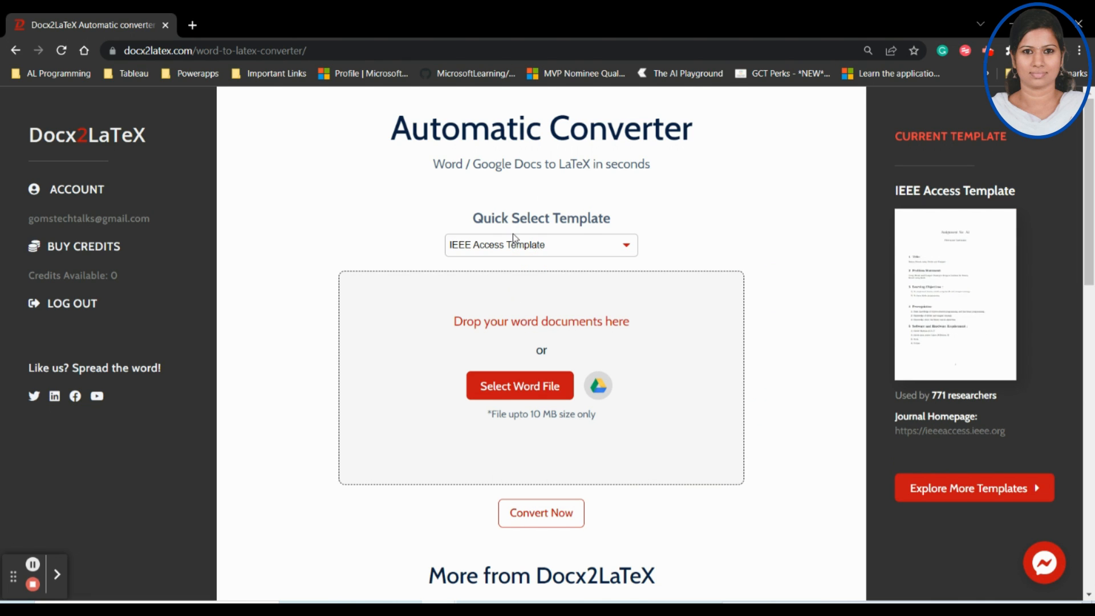
Preview the IEEE Access Template's sample page, and switch the template to IEEE Conference Default Template.
{"action": "left_click", "coordinate": [489, 251]}
{"action": "left_click", "coordinate": [509, 324]}
{"action": "mouse_move", "coordinate": [985, 187]}
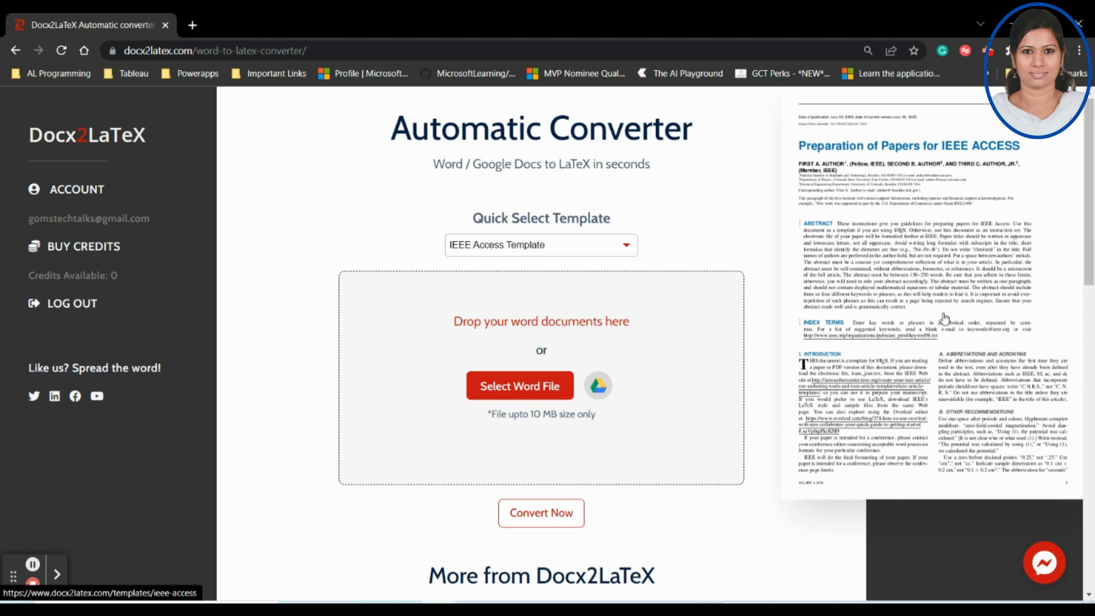
{"action": "left_click", "coordinate": [499, 245]}
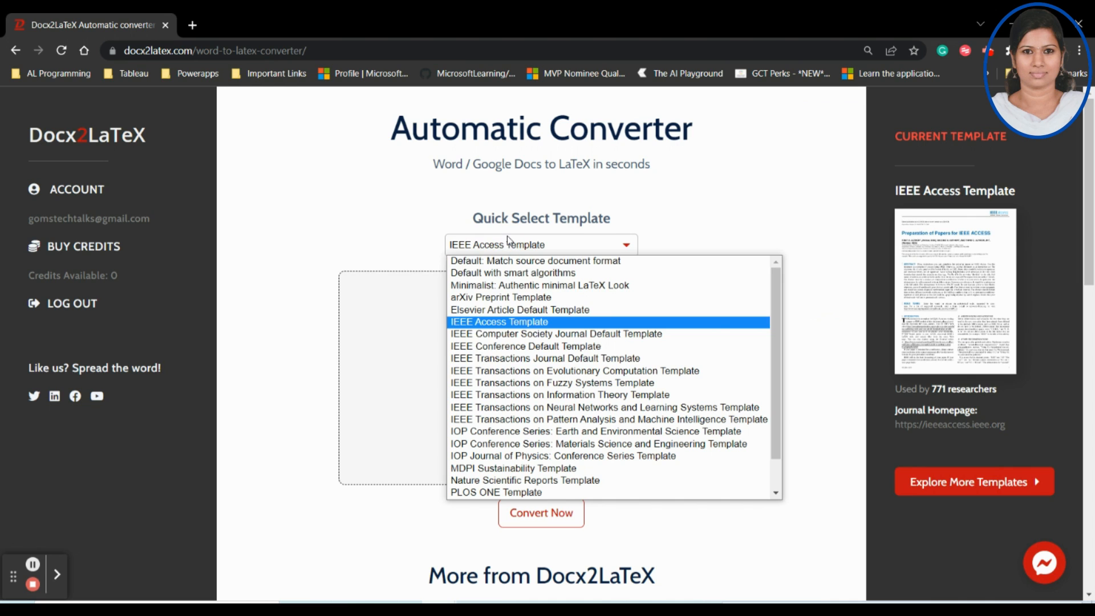
{"action": "left_click", "coordinate": [516, 349]}
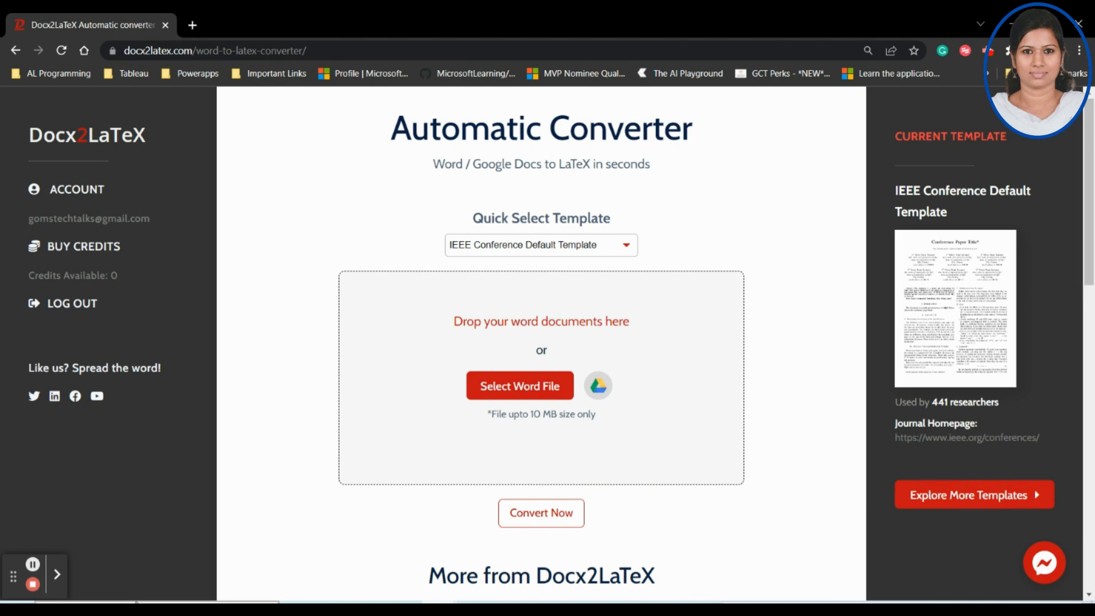
Circle the current template's thumbnail and the quick-select template field with the red pen, and clear the annotations.
{"action": "left_click", "coordinate": [57, 575]}
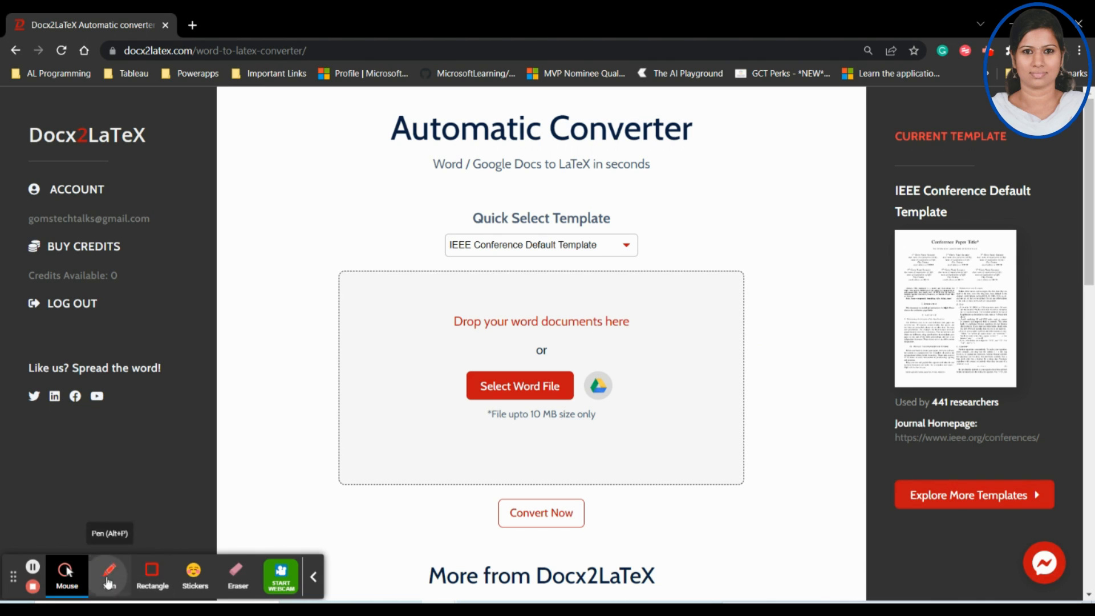
{"action": "left_click", "coordinate": [108, 580]}
{"action": "mouse_move", "coordinate": [930, 204]}
{"action": "left_mouse_down"}
{"action": "mouse_move", "coordinate": [864, 228]}
{"action": "mouse_move", "coordinate": [979, 403]}
{"action": "mouse_move", "coordinate": [1011, 216]}
{"action": "left_mouse_up"}
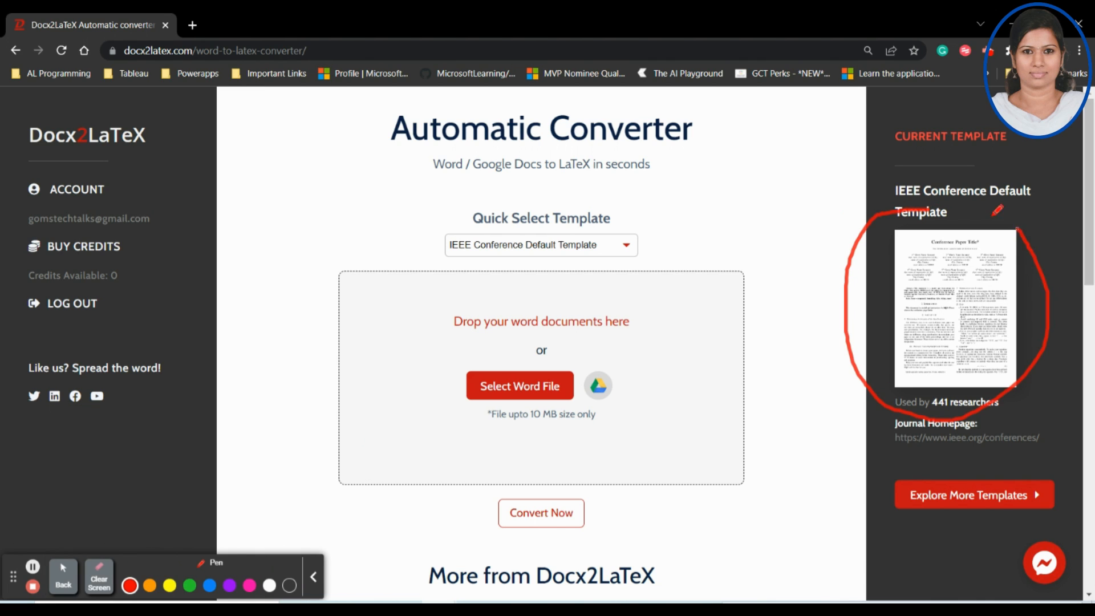
{"action": "mouse_move", "coordinate": [653, 230]}
{"action": "left_mouse_down"}
{"action": "mouse_move", "coordinate": [556, 203]}
{"action": "mouse_move", "coordinate": [429, 253]}
{"action": "mouse_move", "coordinate": [665, 226]}
{"action": "mouse_move", "coordinate": [630, 216]}
{"action": "left_mouse_up"}
{"action": "mouse_move", "coordinate": [948, 204]}
{"action": "left_mouse_down"}
{"action": "mouse_move", "coordinate": [1052, 210]}
{"action": "mouse_move", "coordinate": [912, 414]}
{"action": "mouse_move", "coordinate": [831, 259]}
{"action": "mouse_move", "coordinate": [960, 197]}
{"action": "left_mouse_up"}
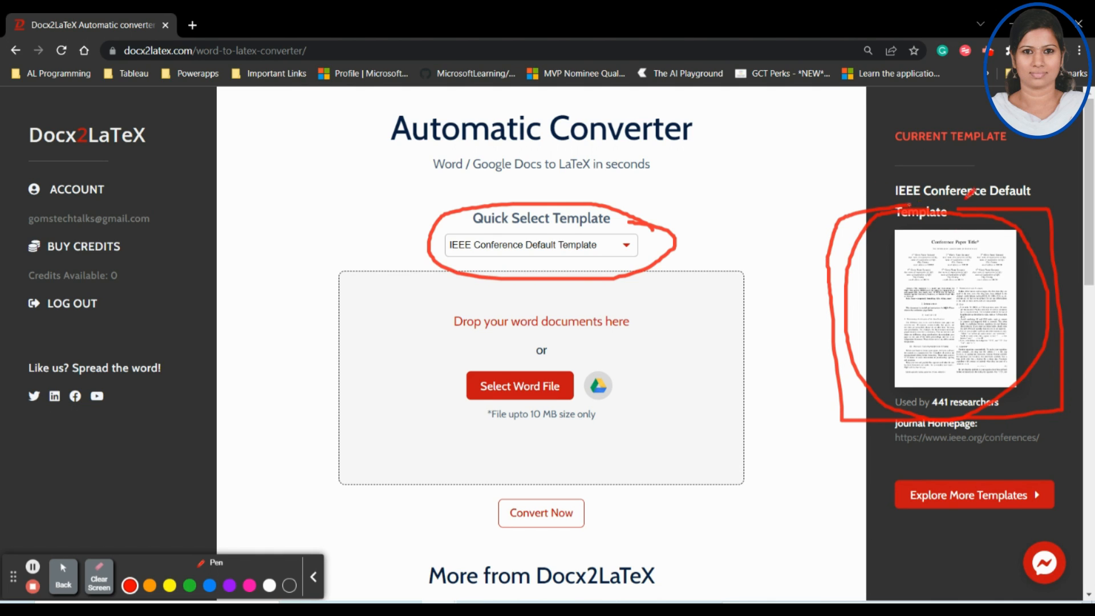
{"action": "left_click", "coordinate": [96, 582]}
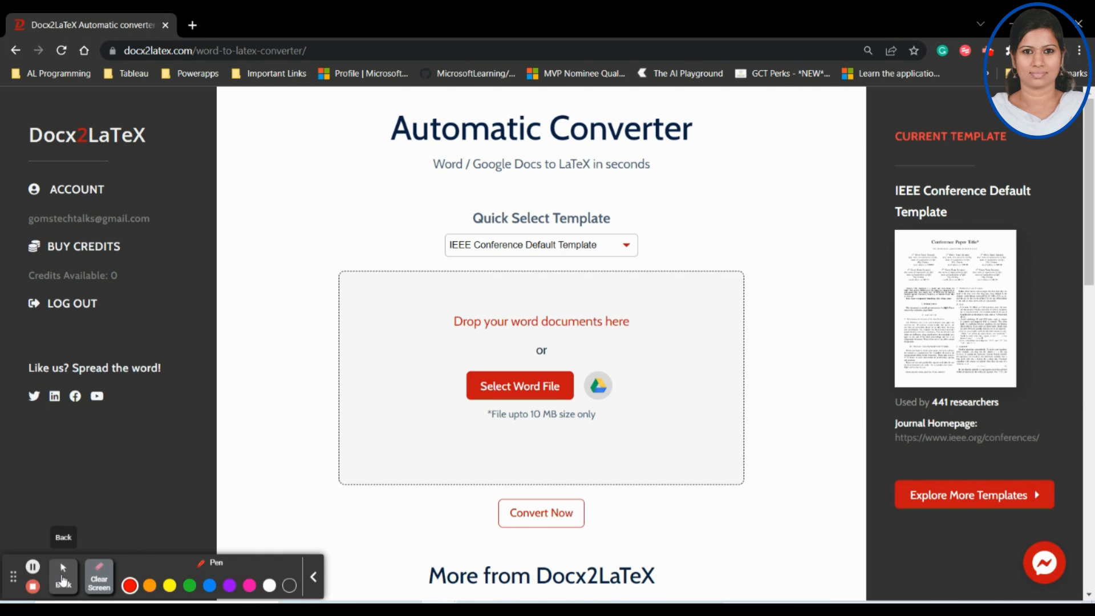
{"action": "left_click", "coordinate": [62, 581]}
{"action": "left_click", "coordinate": [63, 577]}
{"action": "left_click", "coordinate": [313, 576]}
Switch the template to MDPI Sustainability Template and preview its sample page.
{"action": "left_click", "coordinate": [598, 253]}
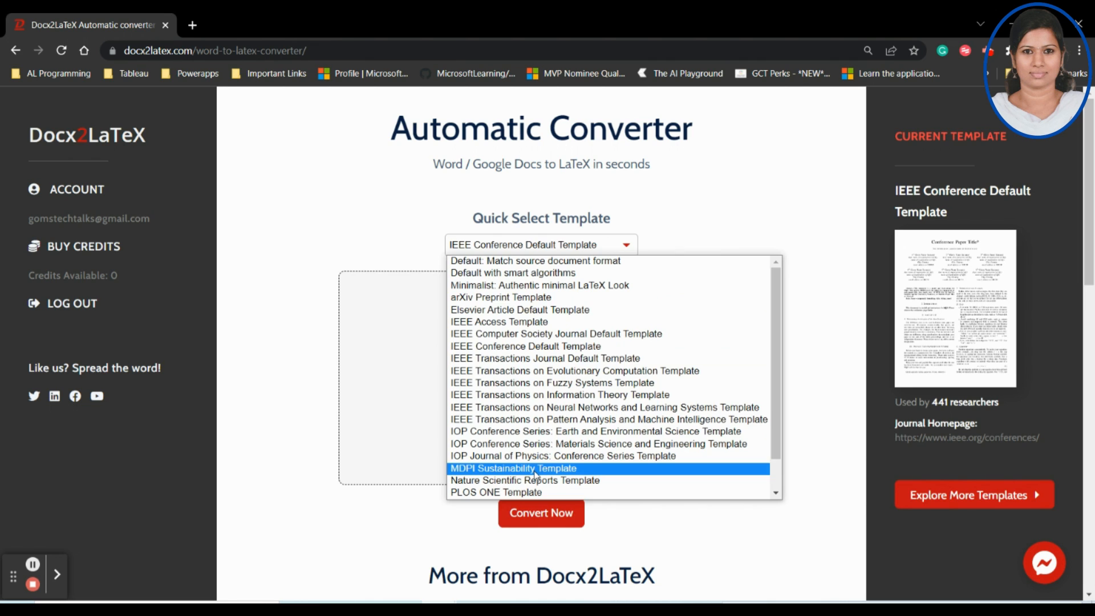
{"action": "left_click", "coordinate": [536, 473]}
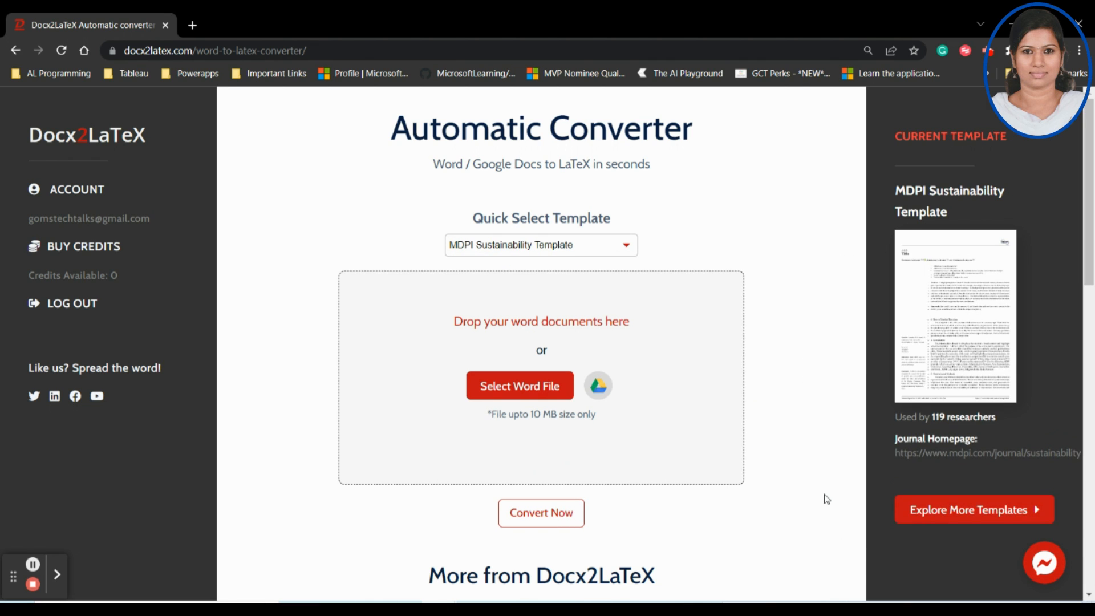
{"action": "mouse_move", "coordinate": [943, 317]}
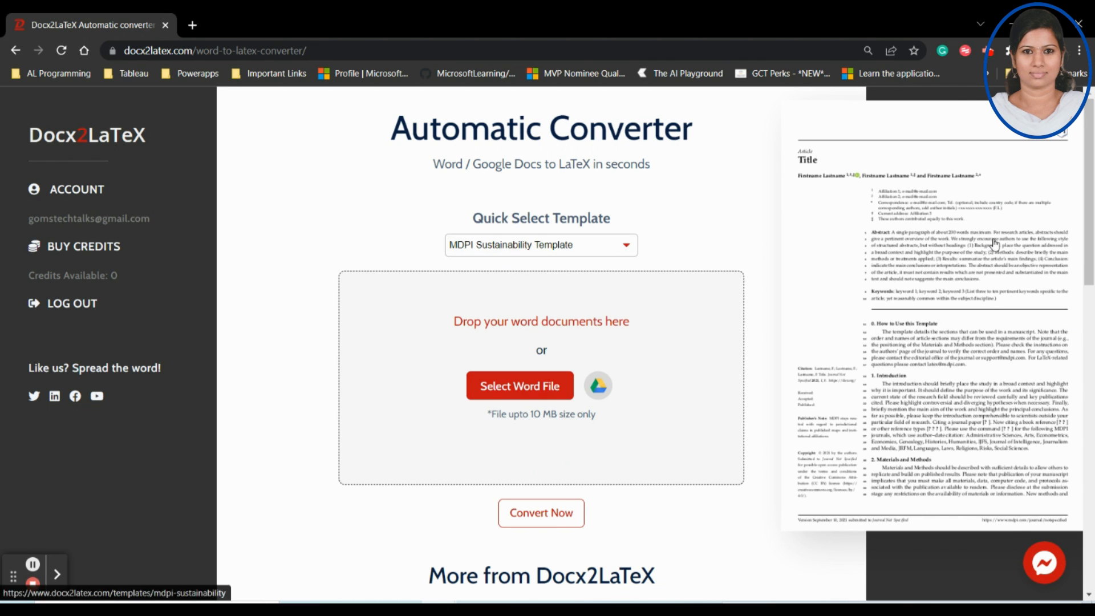
Set the template to Default with smart algorithms and preview its sample page.
{"action": "left_click", "coordinate": [560, 245]}
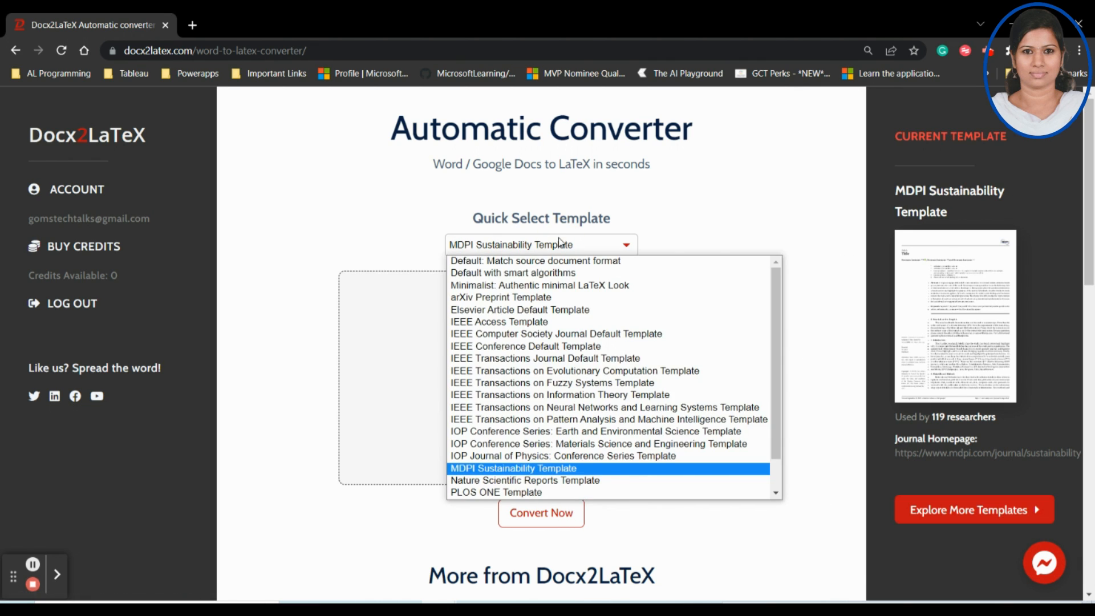
{"action": "left_click", "coordinate": [550, 275]}
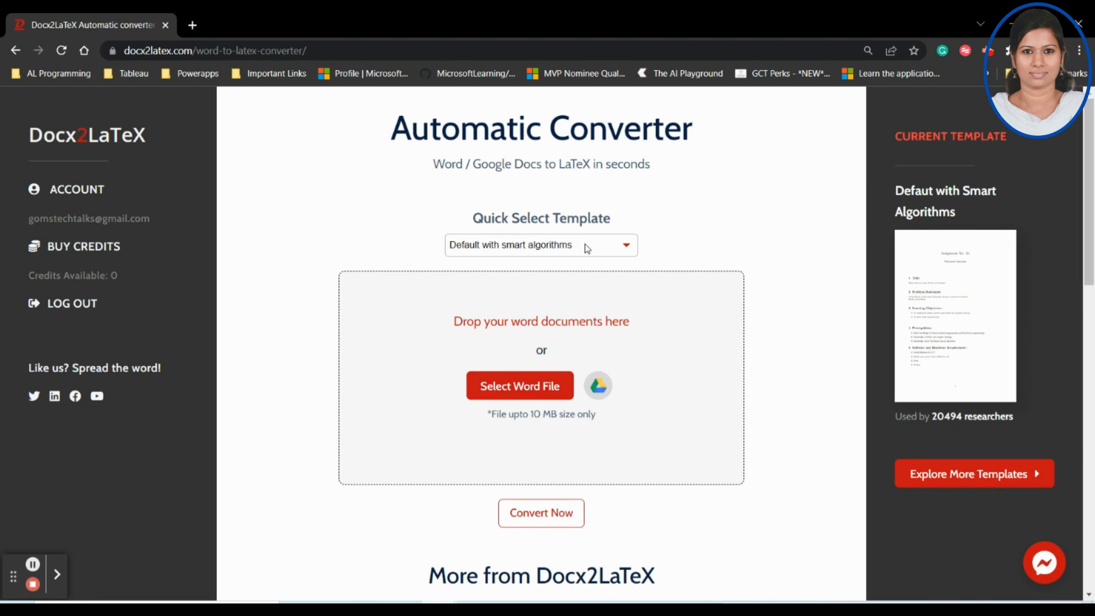
{"action": "mouse_move", "coordinate": [958, 305]}
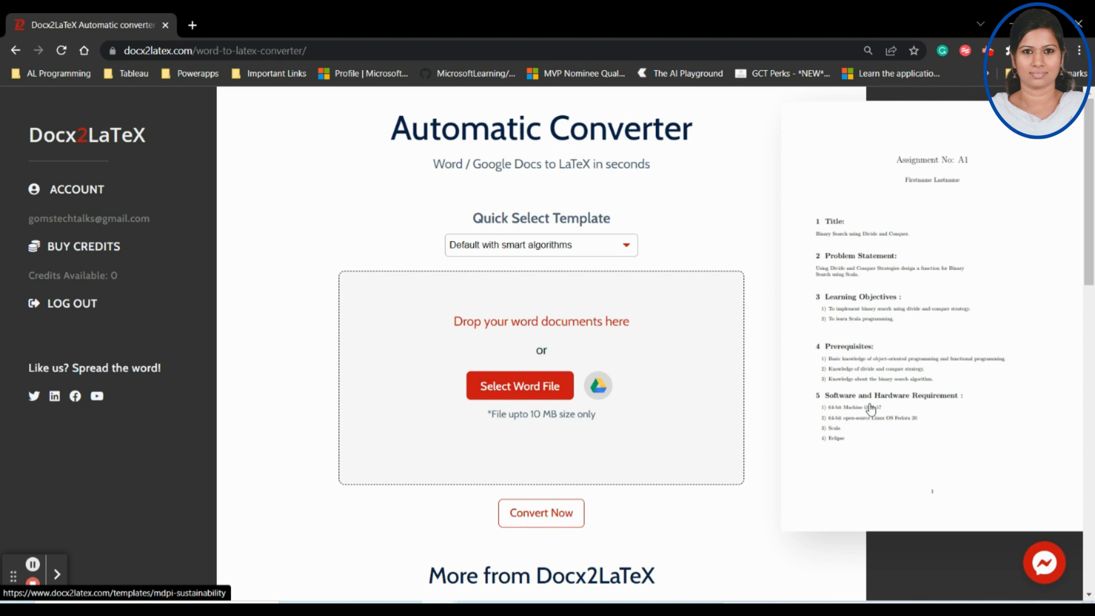
Try to upload the Word file "Systemic Lupus Erythematosus prediction tool using Optimal Cluster Based Classification (OCBC) Algorithm" from the Desktop, with all file types listed.
{"action": "left_click", "coordinate": [519, 385]}
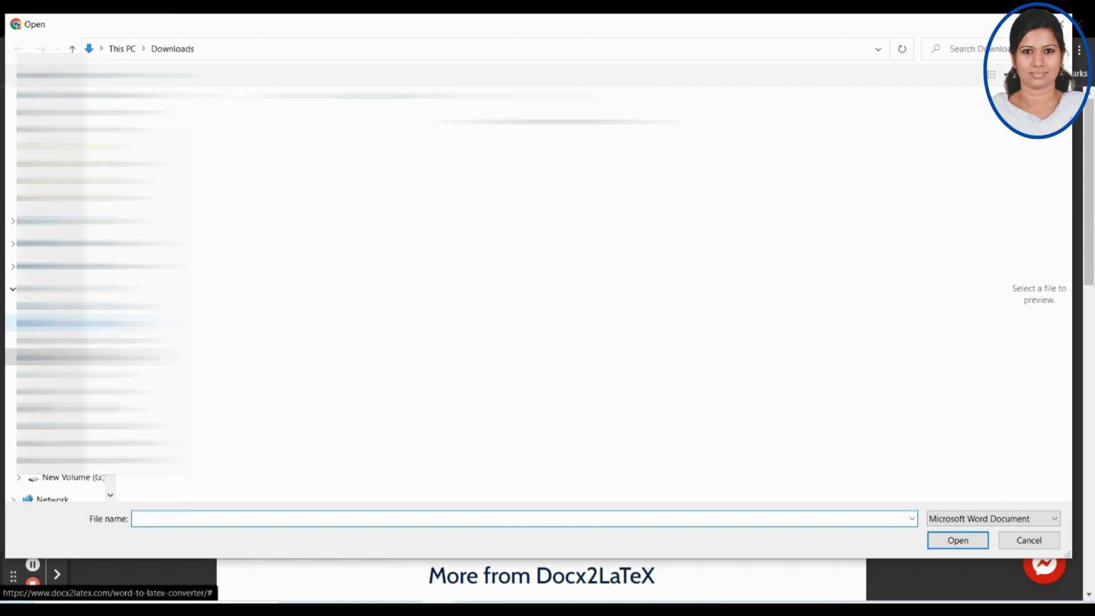
{"action": "left_click", "coordinate": [85, 323]}
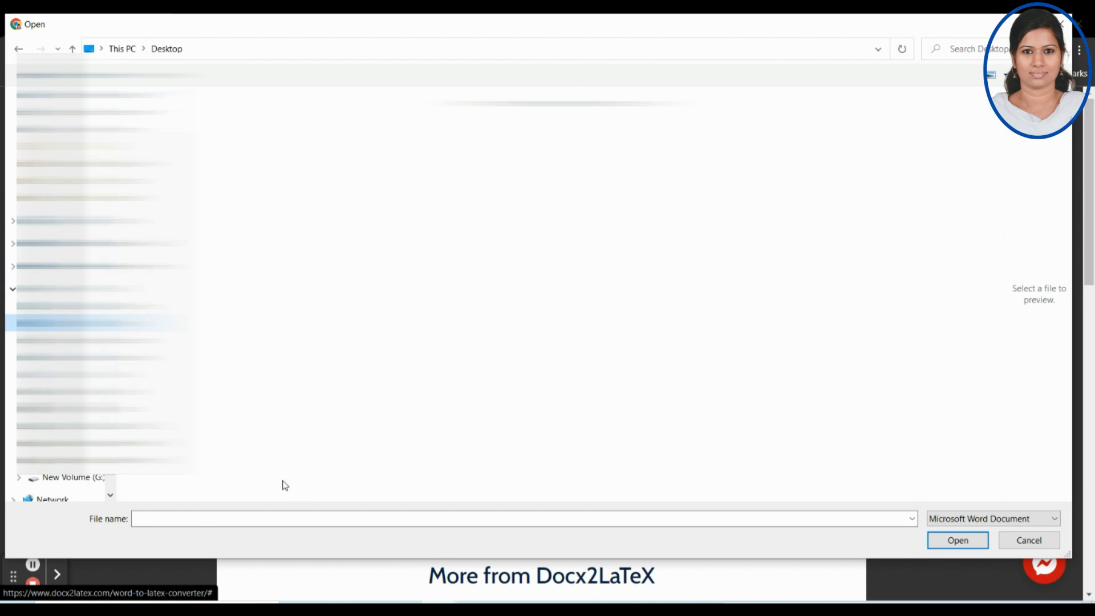
{"action": "left_click", "coordinate": [983, 520]}
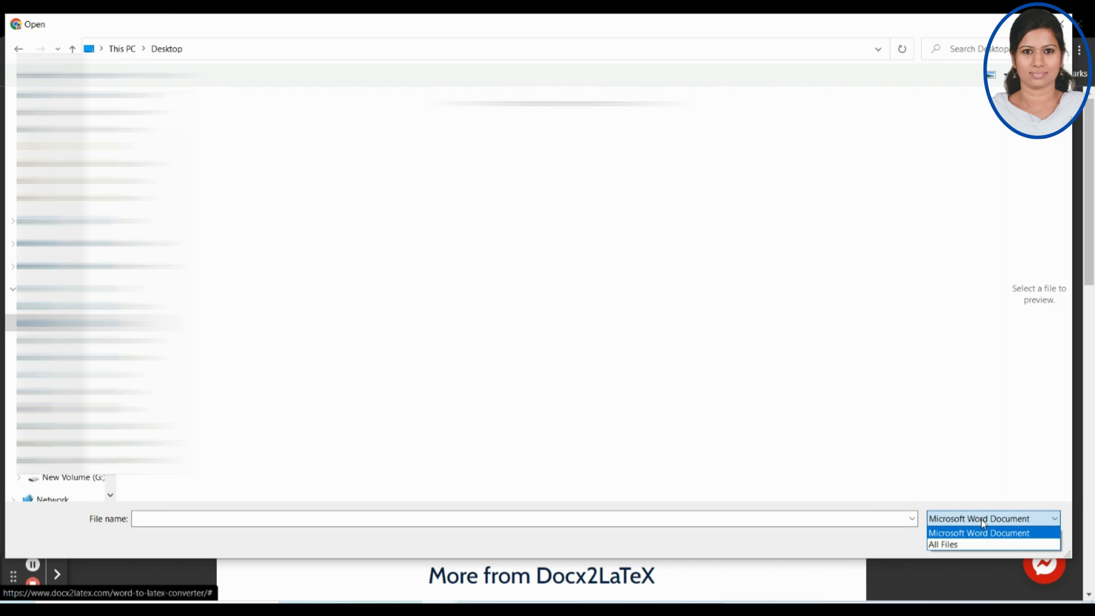
{"action": "left_click", "coordinate": [970, 544]}
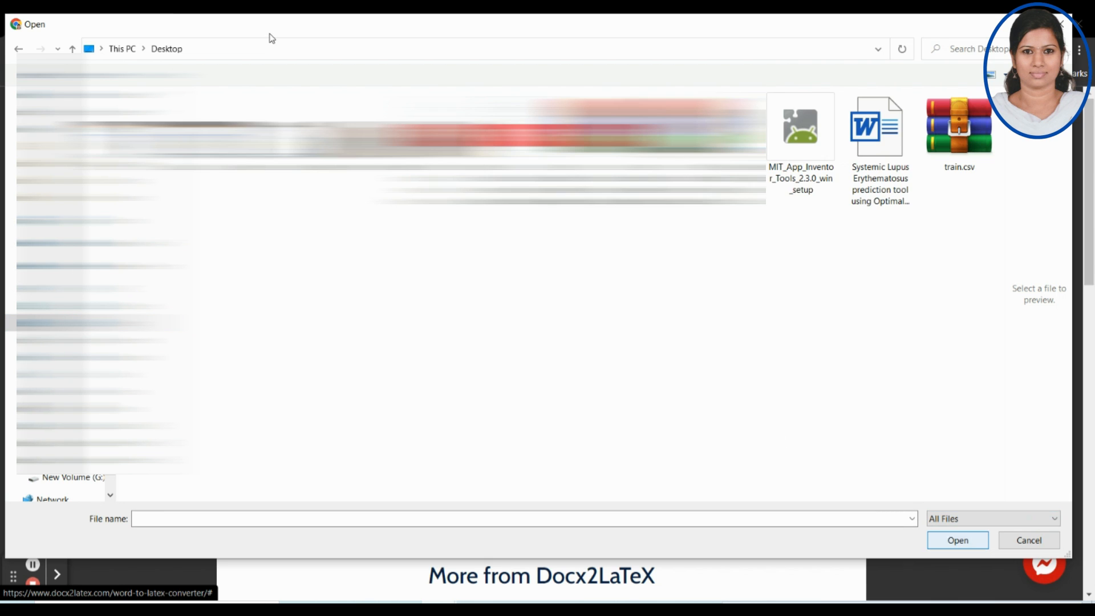
{"action": "left_click", "coordinate": [903, 174]}
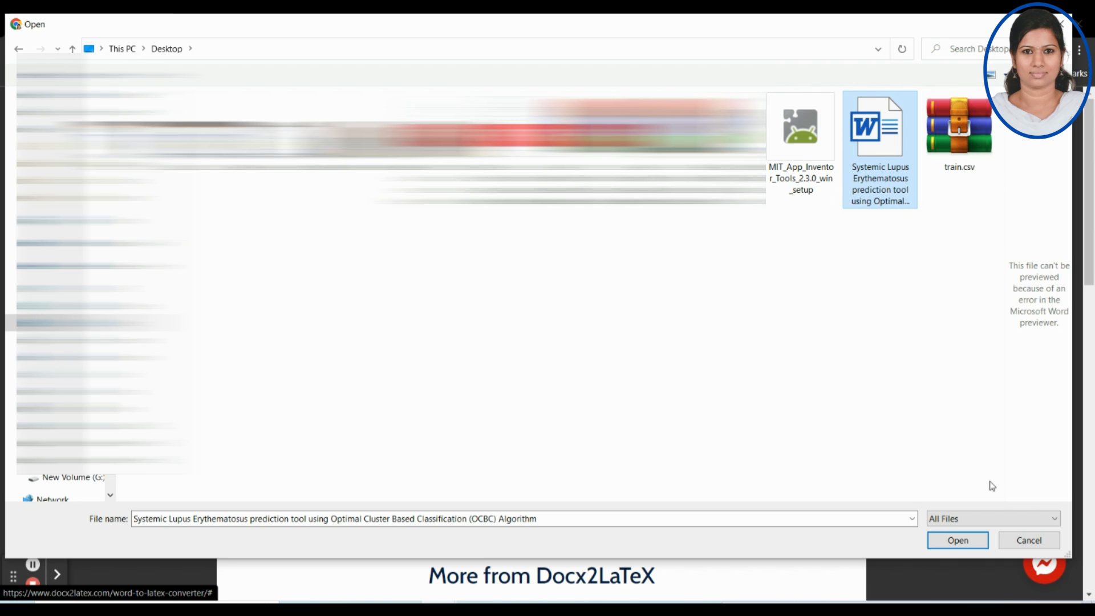
{"action": "left_click", "coordinate": [956, 541]}
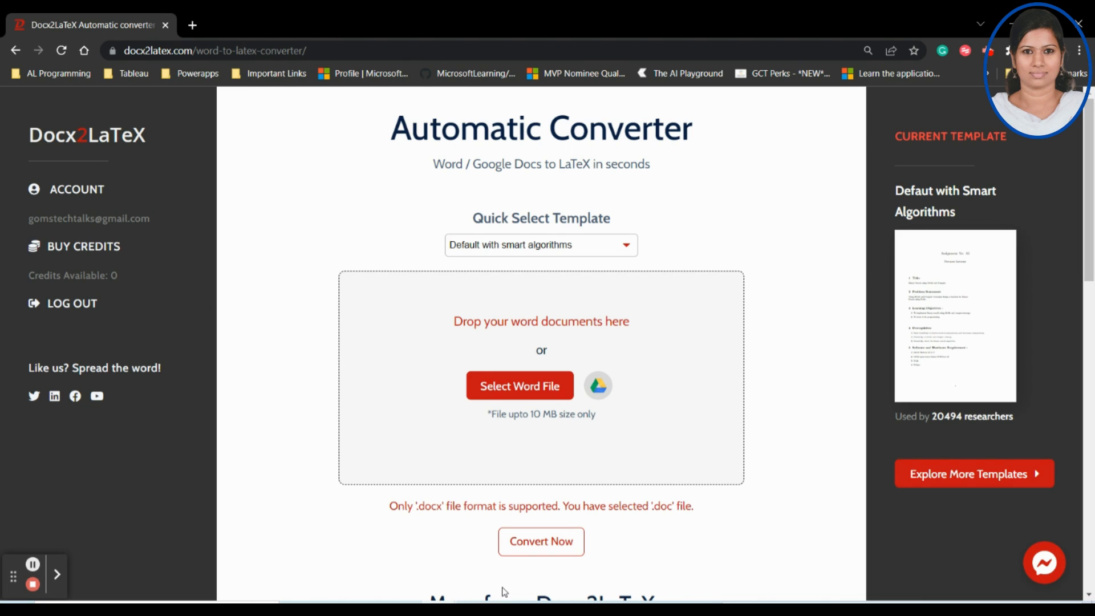
Circle '.docx' and '.doc' in the file-format message with the red pen and write "doc" beside it.
{"action": "left_click", "coordinate": [57, 574]}
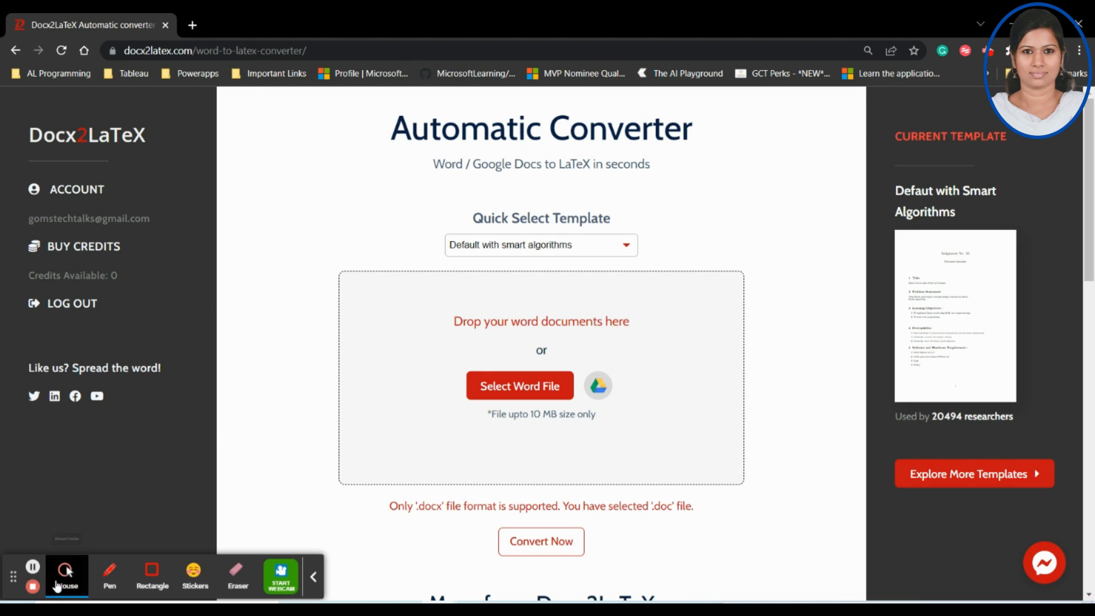
{"action": "left_click", "coordinate": [107, 577]}
{"action": "left_click_drag", "start_coordinate": [409, 520], "coordinate": [448, 521]}
{"action": "left_click_drag", "start_coordinate": [646, 520], "coordinate": [680, 518]}
{"action": "mouse_move", "coordinate": [448, 482]}
{"action": "left_mouse_down"}
{"action": "mouse_move", "coordinate": [395, 505]}
{"action": "mouse_move", "coordinate": [454, 485]}
{"action": "left_mouse_up"}
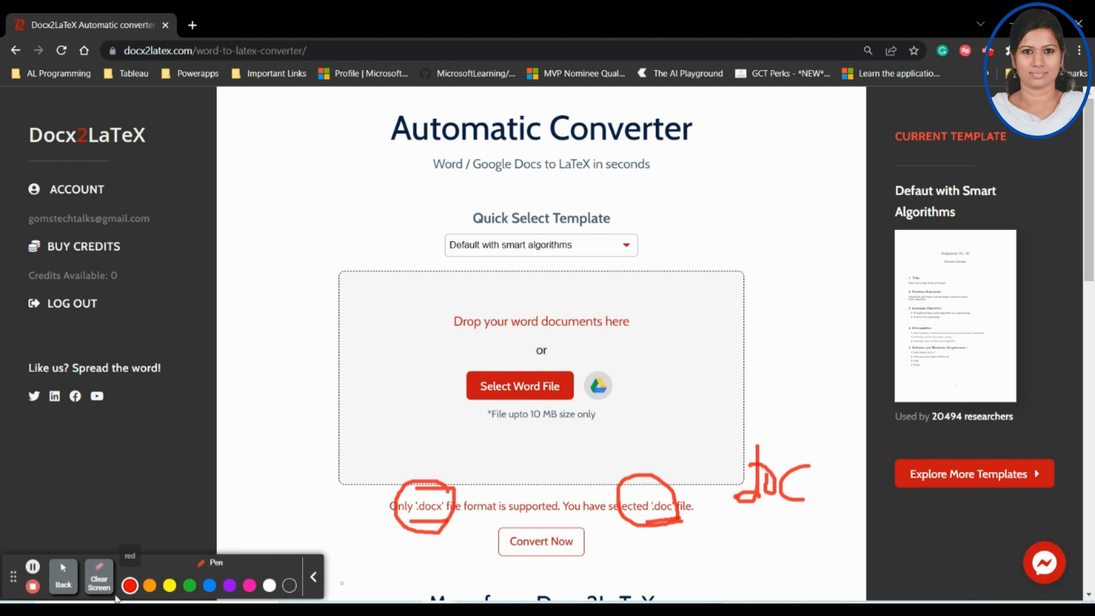
{"action": "left_click", "coordinate": [62, 576]}
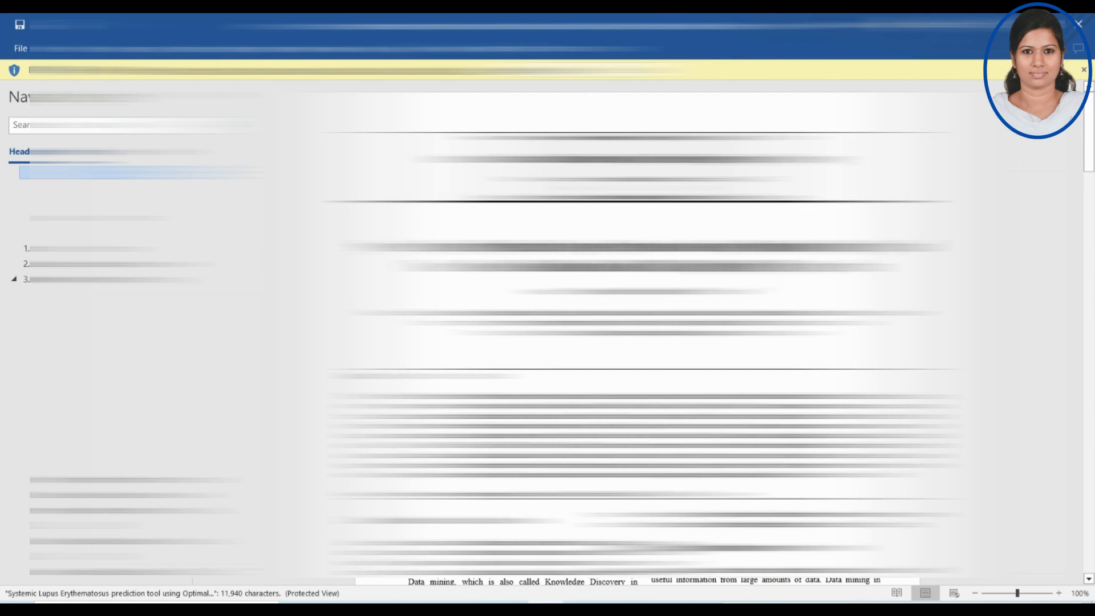
Switch to Word, enable editing of the lupus prediction paper, save it on the Desktop as a Word Document in the newest format, and close it.
{"action": "left_click", "coordinate": [582, 70]}
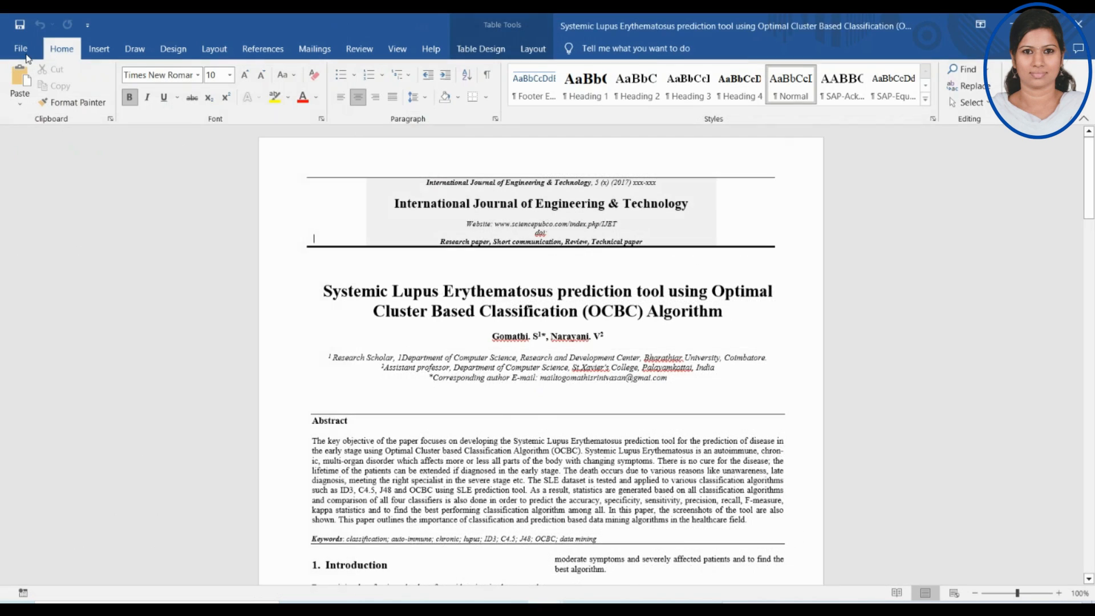
{"action": "left_click", "coordinate": [18, 44]}
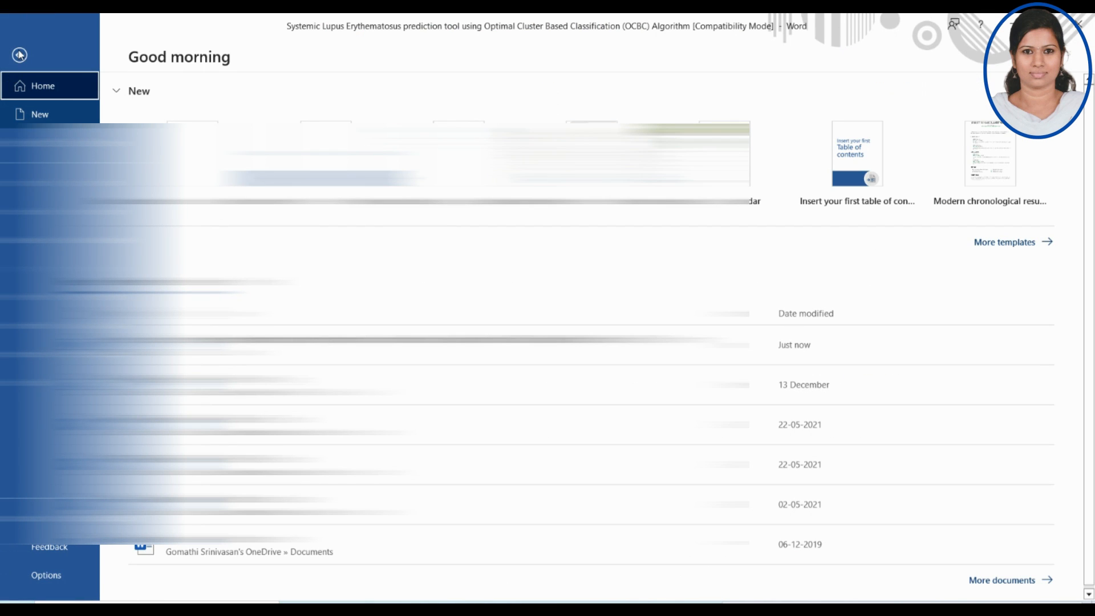
{"action": "left_click", "coordinate": [46, 240]}
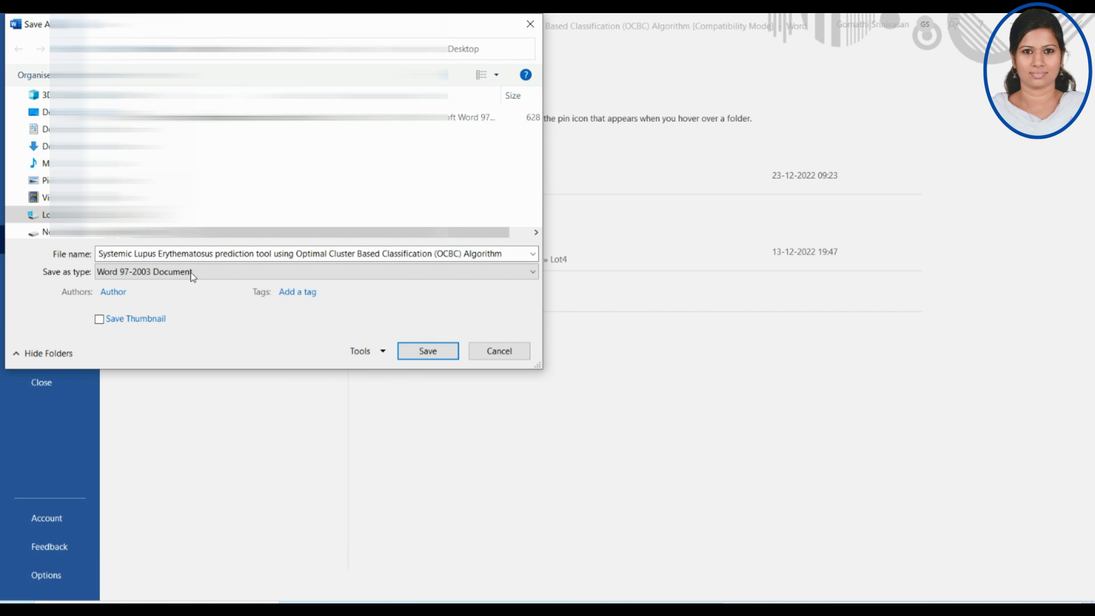
{"action": "left_click", "coordinate": [192, 273]}
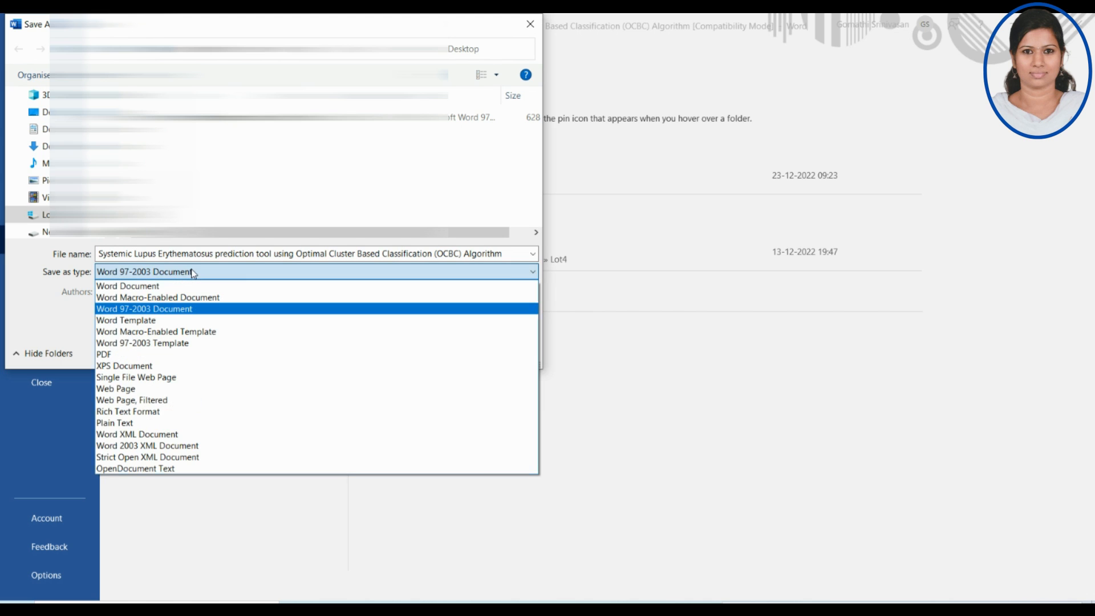
{"action": "left_click", "coordinate": [183, 286]}
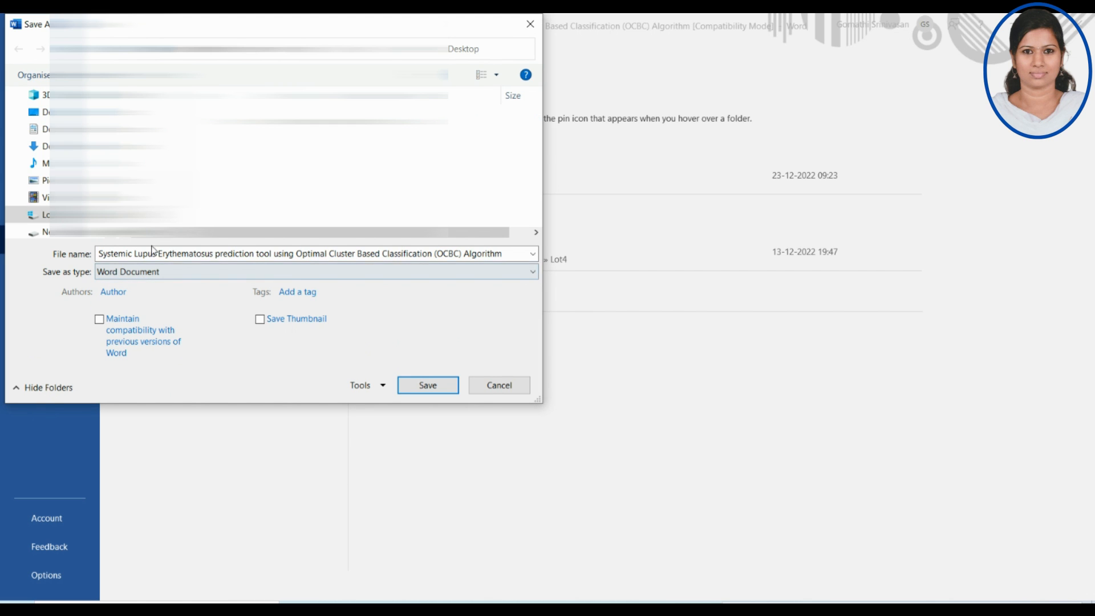
{"action": "left_click", "coordinate": [423, 392]}
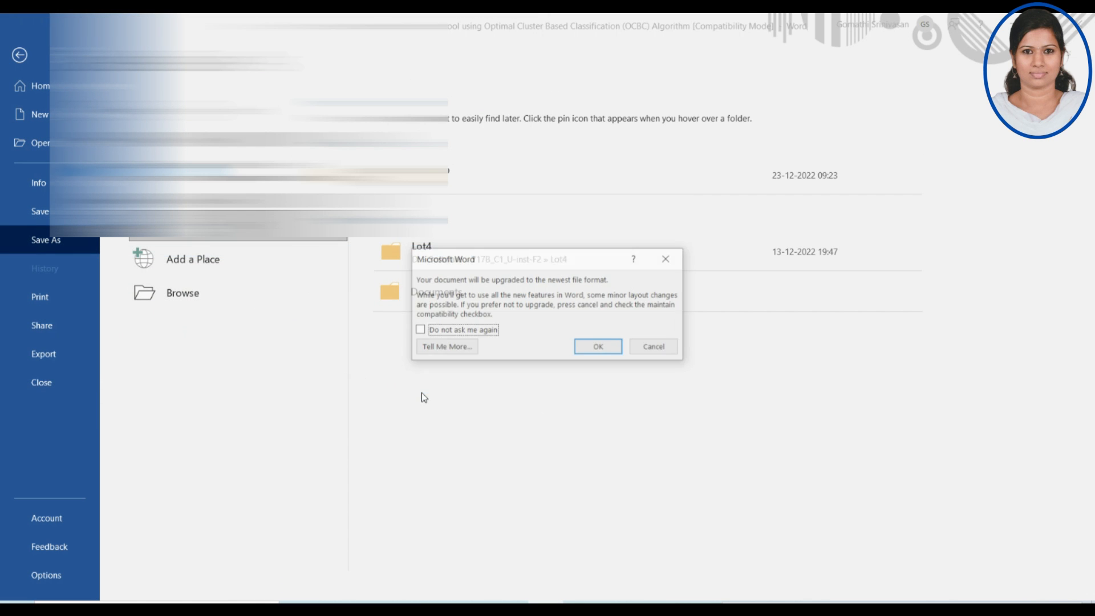
{"action": "left_click", "coordinate": [597, 347]}
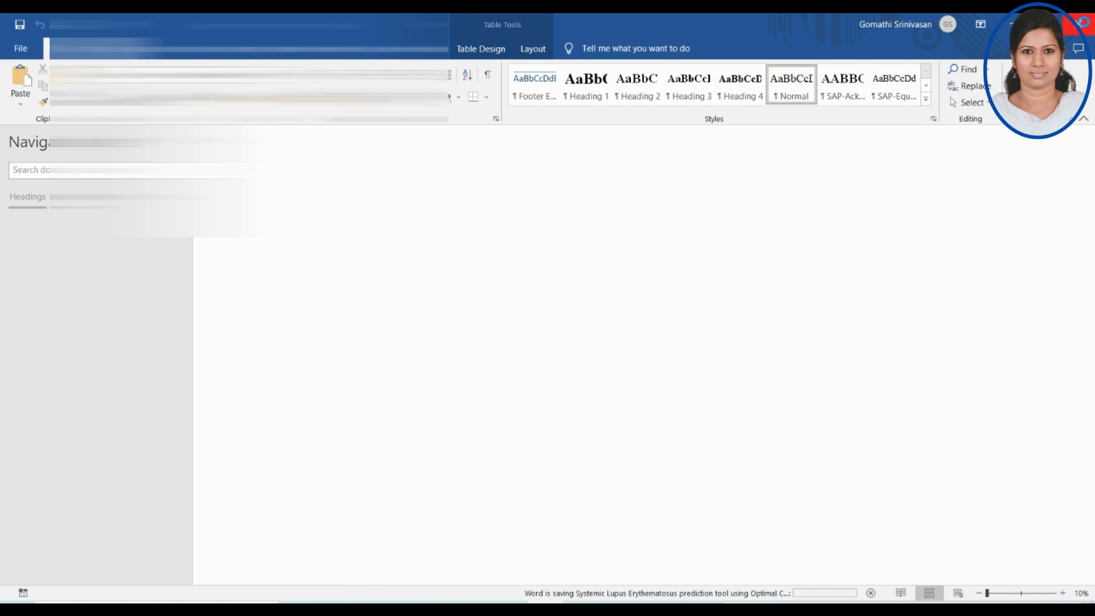
{"action": "left_click", "coordinate": [1081, 23]}
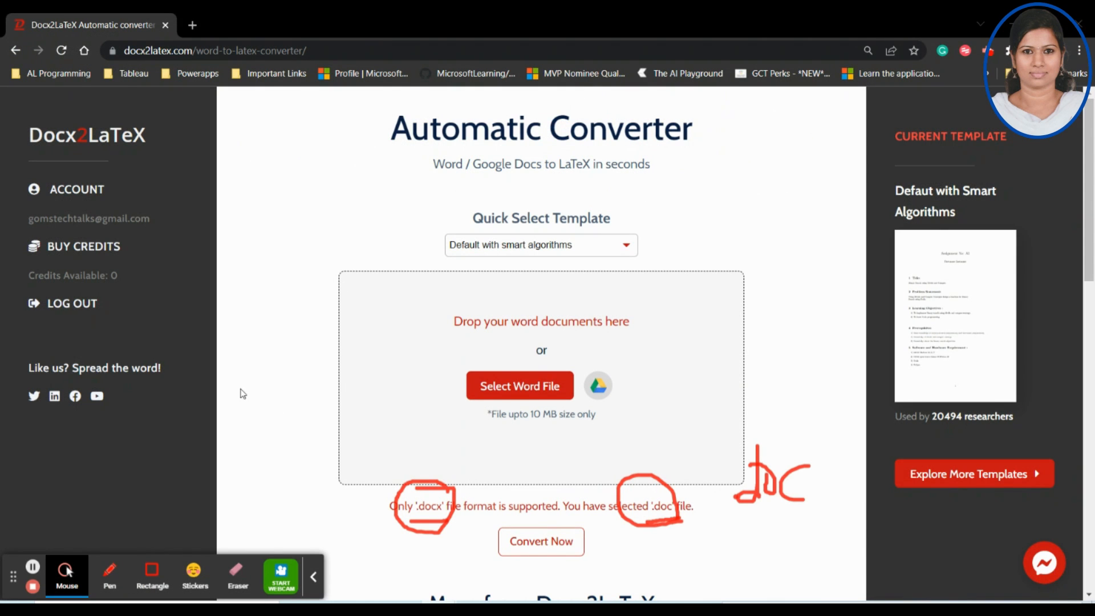
Upload the Desktop file "Systemic Lupus Erythematosus prediction tool using Optimal Cluster Based Classification (OCBC) Algorithm.docx" to the converter.
{"action": "left_click", "coordinate": [523, 393]}
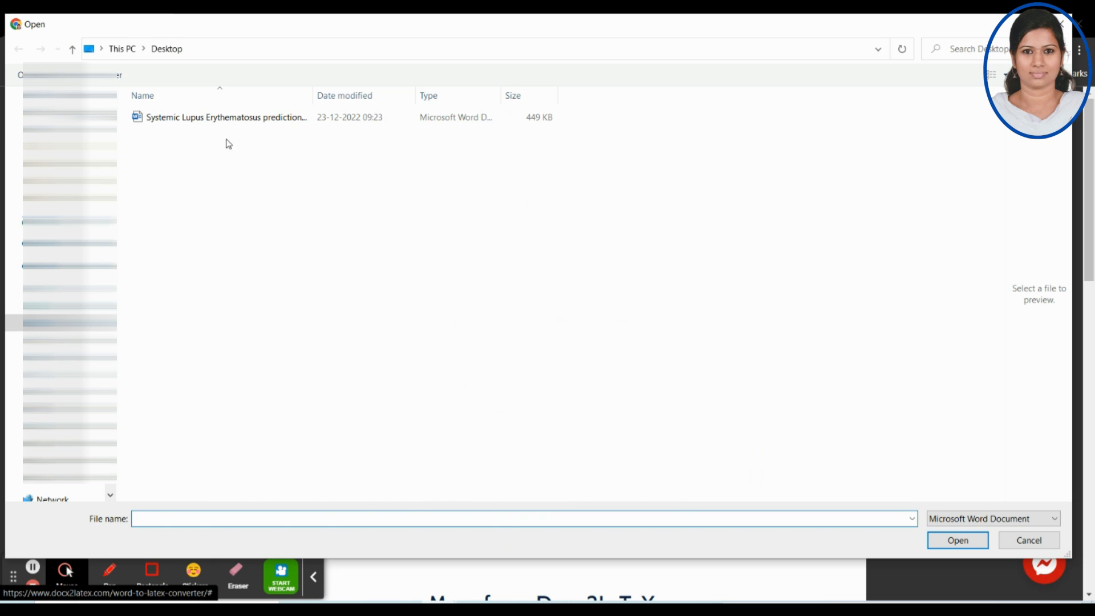
{"action": "left_click", "coordinate": [220, 119]}
{"action": "left_click", "coordinate": [957, 540]}
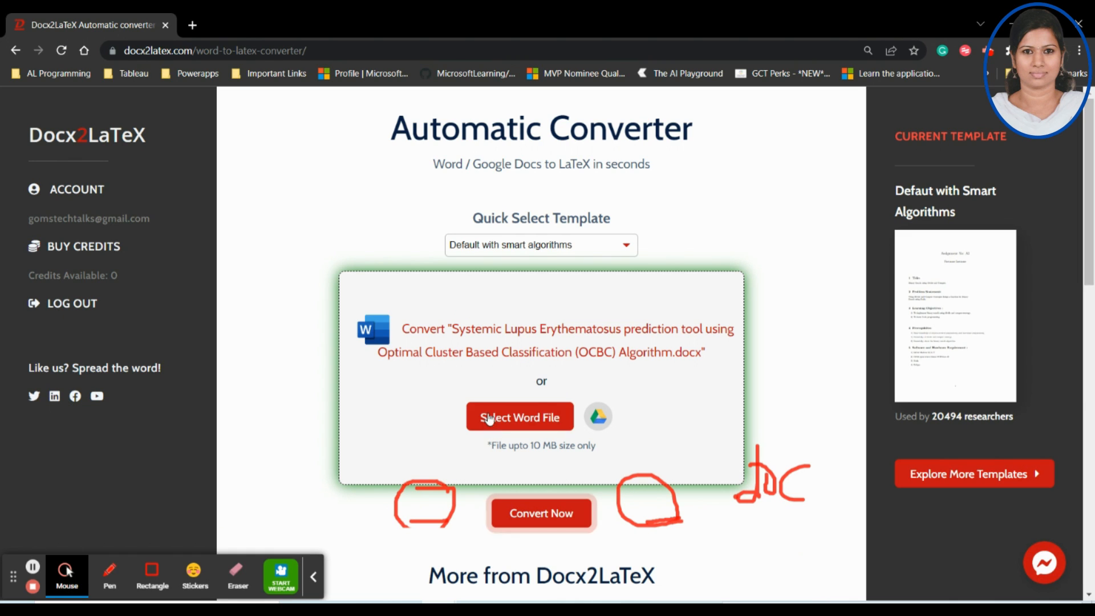
Bring up the advanced conversion options and set the document language to English and the document class to Article.
{"action": "left_click", "coordinate": [536, 519]}
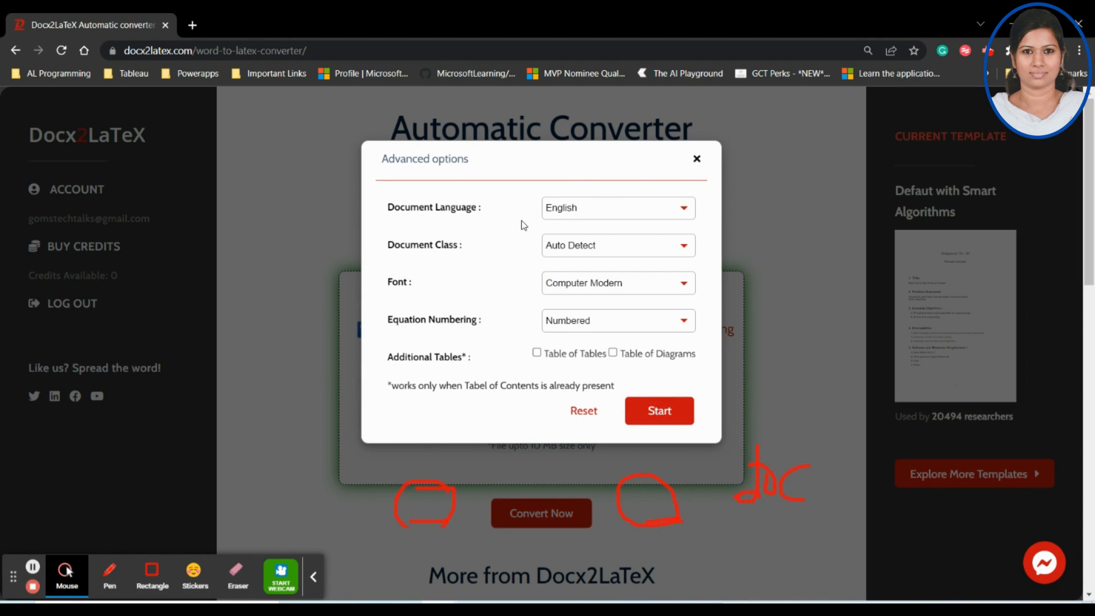
{"action": "left_click", "coordinate": [611, 205]}
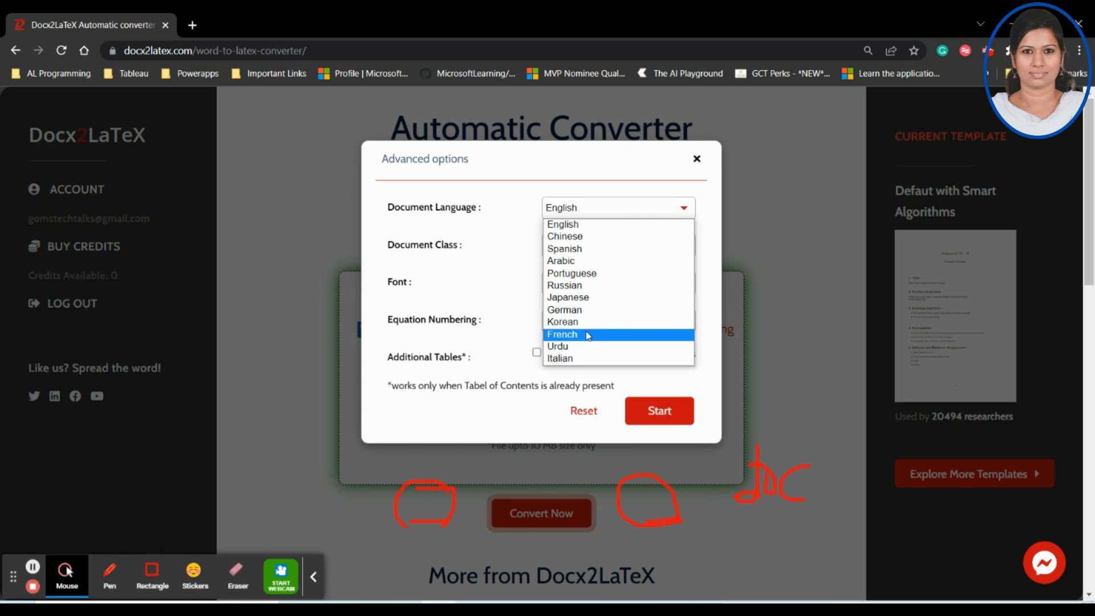
{"action": "left_click", "coordinate": [604, 225]}
{"action": "left_click", "coordinate": [610, 209]}
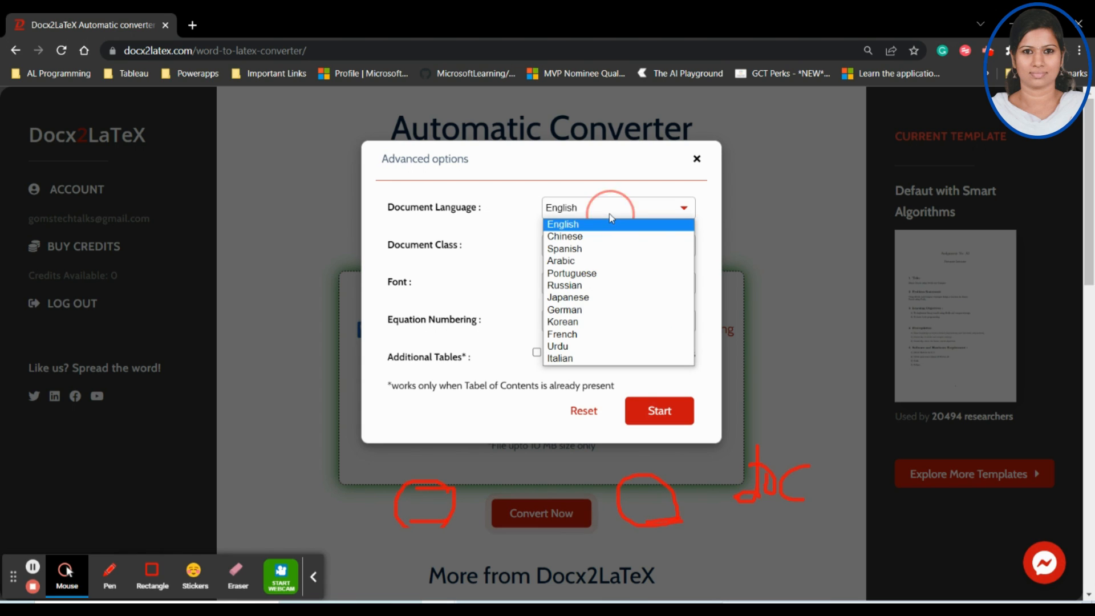
{"action": "left_click", "coordinate": [612, 225]}
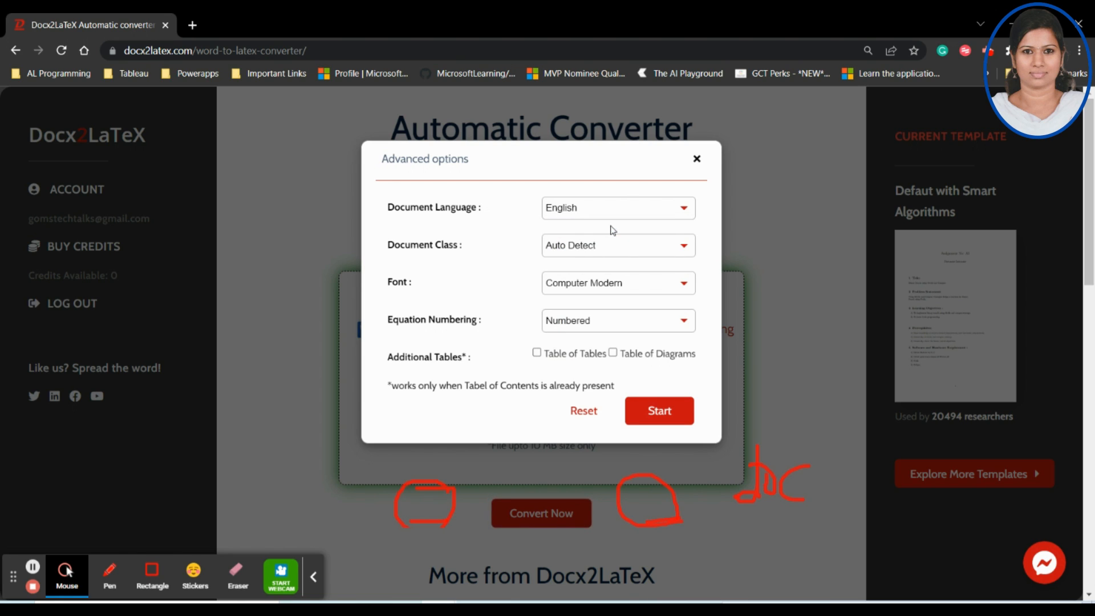
{"action": "left_click", "coordinate": [617, 252]}
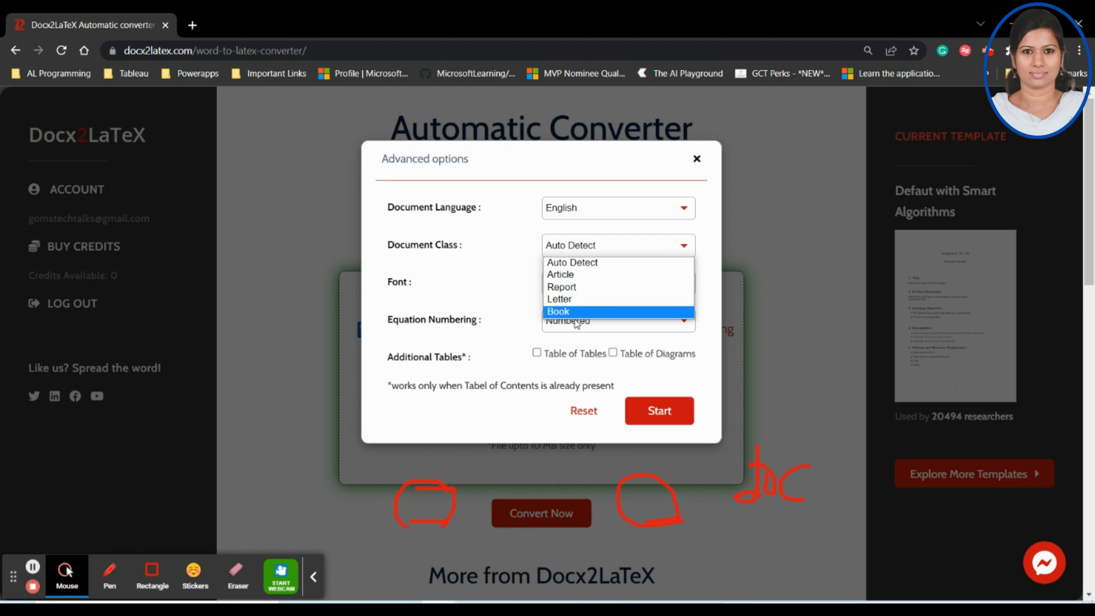
{"action": "left_click", "coordinate": [574, 276]}
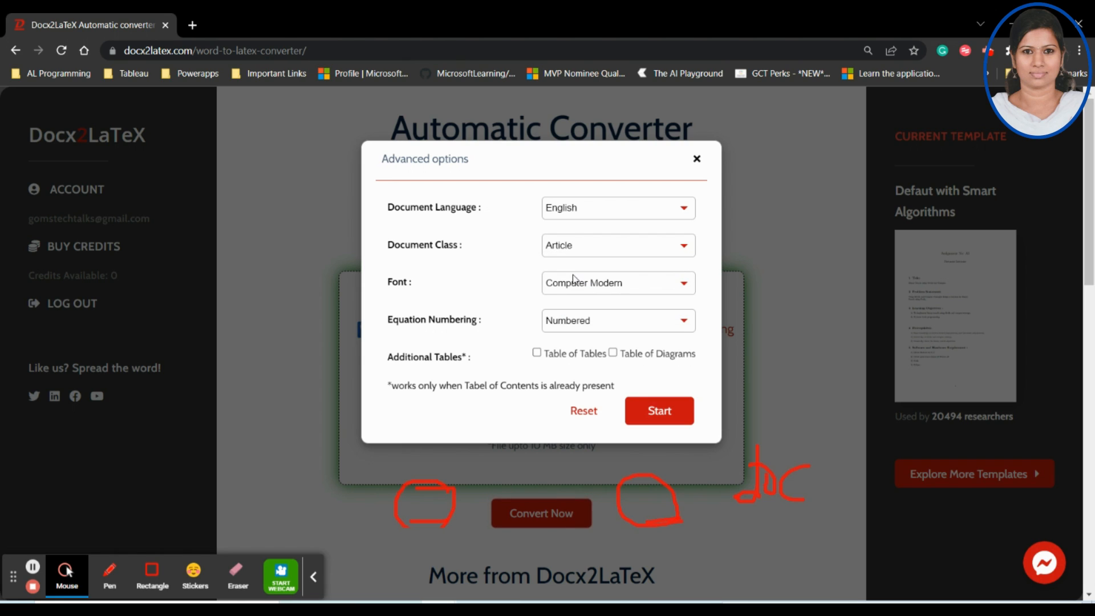
Choose the Computer Modern font, Numbered equations, Table of Tables and Table of Diagrams, and start the conversion.
{"action": "left_click", "coordinate": [643, 283]}
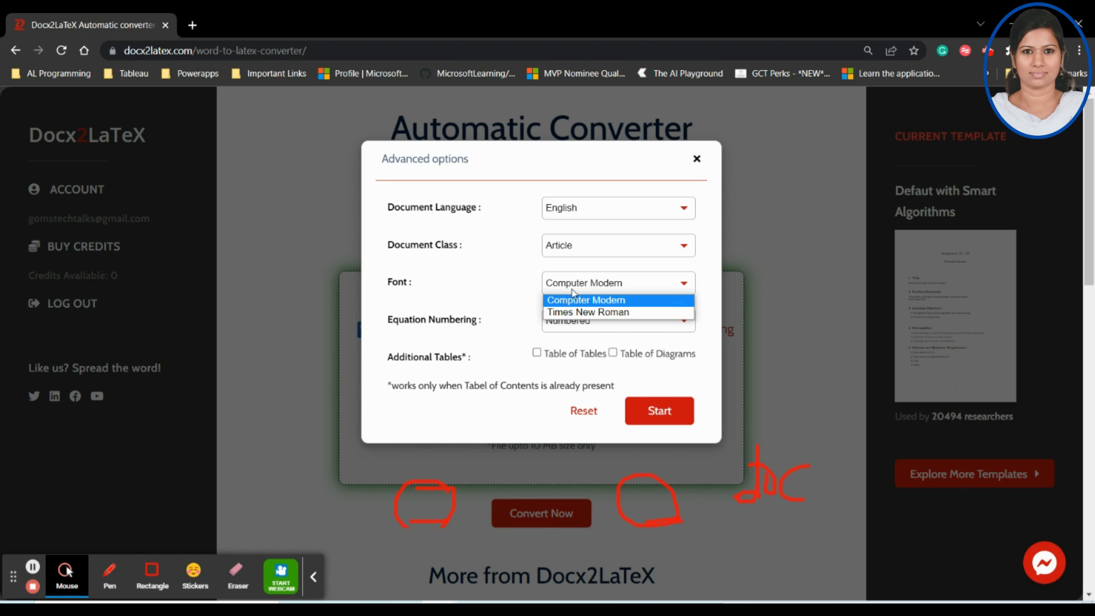
{"action": "left_click", "coordinate": [592, 318]}
{"action": "left_click", "coordinate": [586, 288]}
{"action": "left_click", "coordinate": [583, 300]}
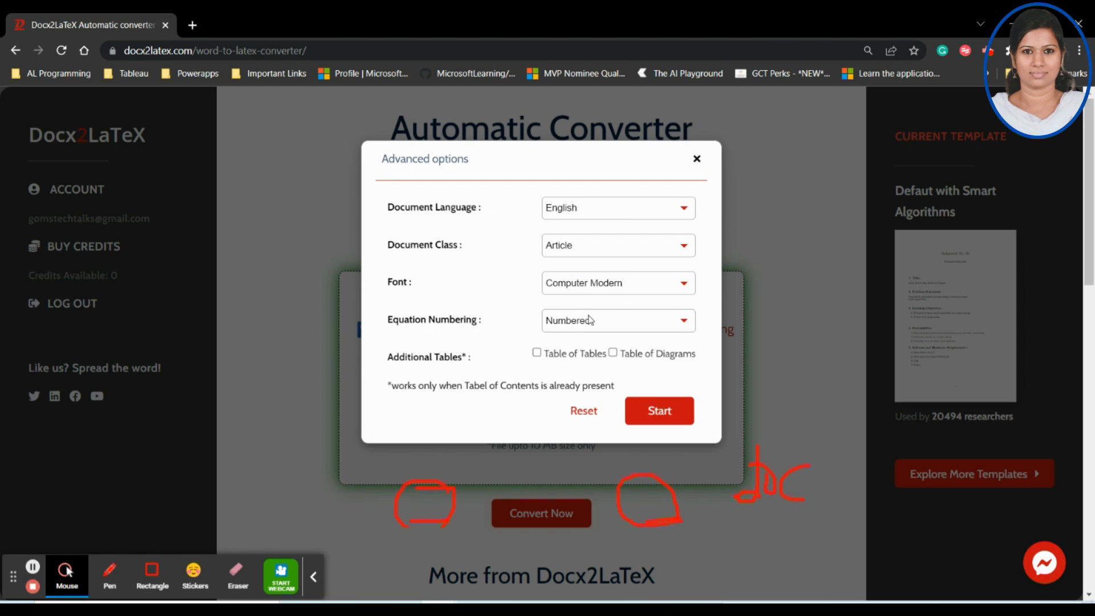
{"action": "left_click", "coordinate": [591, 320]}
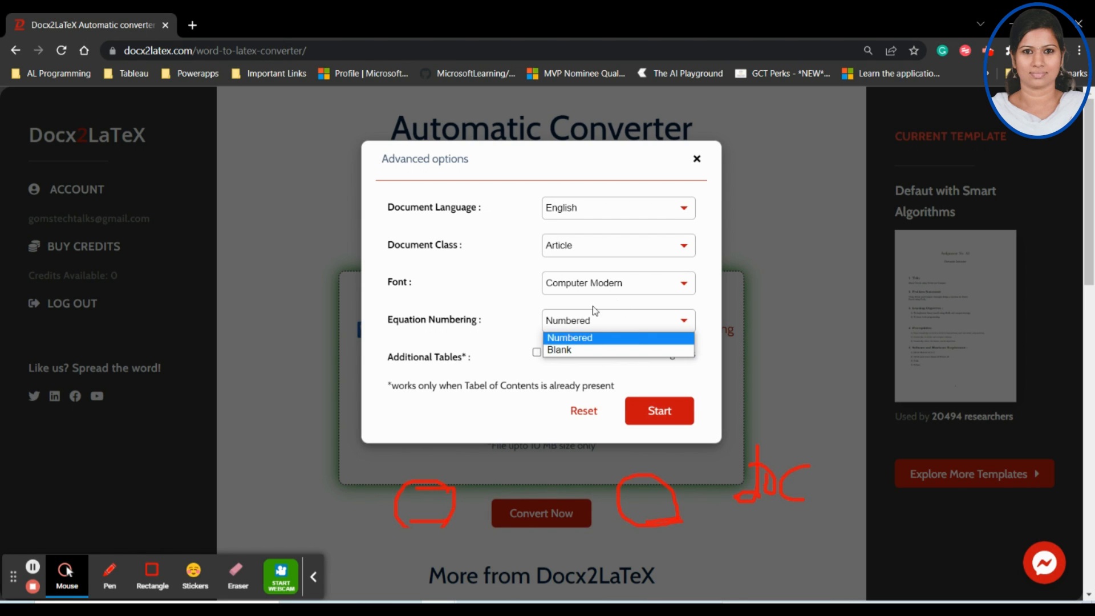
{"action": "left_click", "coordinate": [606, 337]}
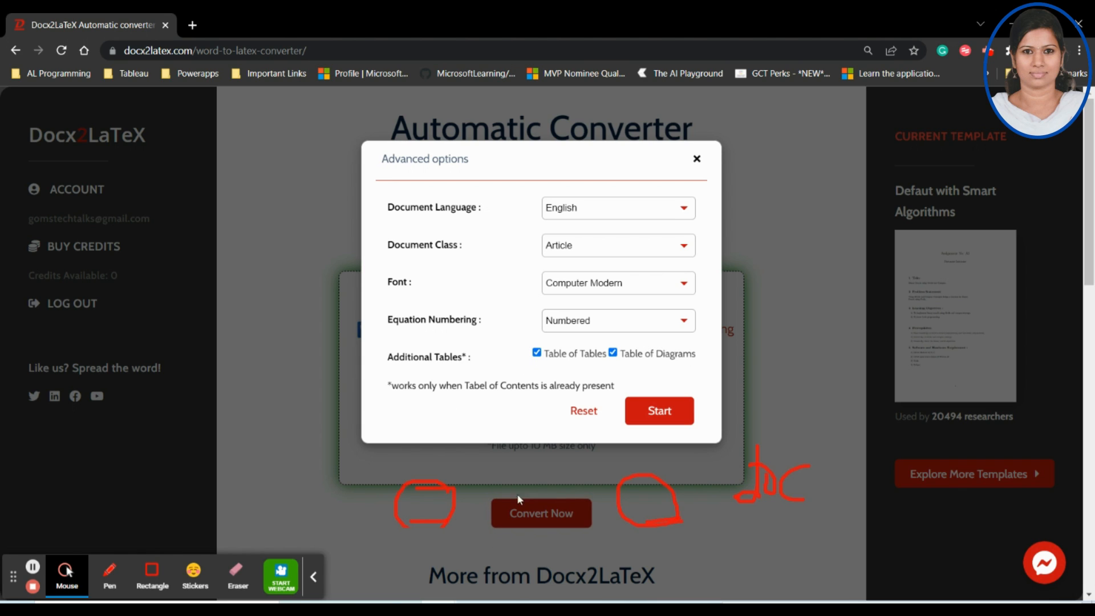
{"action": "left_click", "coordinate": [656, 409]}
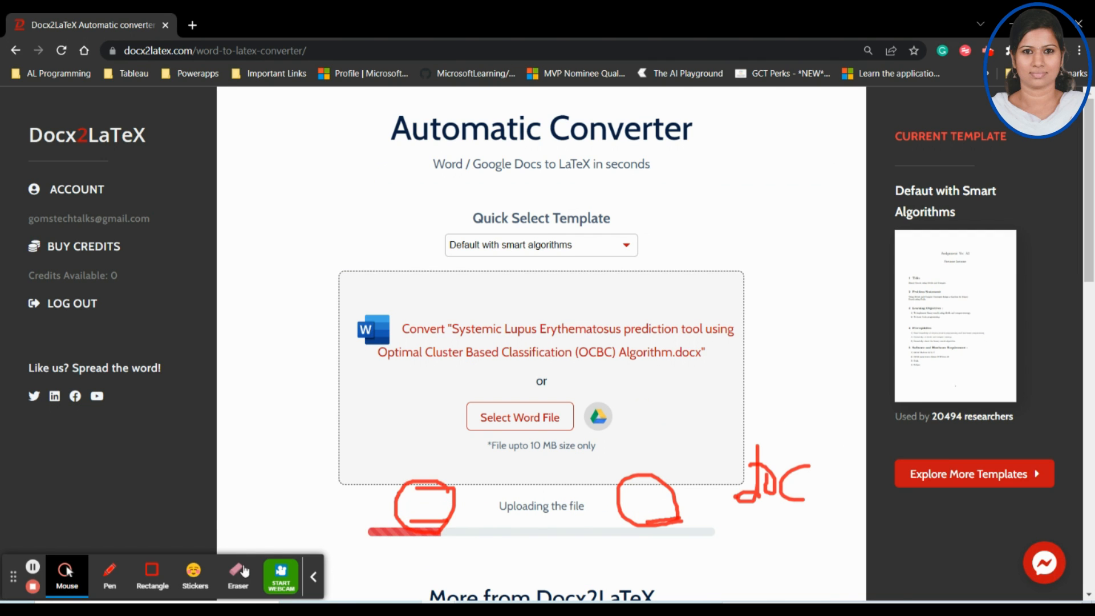
Mark the conversion progress bar with the red pen and clear all annotations from the screen.
{"action": "left_click", "coordinate": [109, 571]}
{"action": "mouse_move", "coordinate": [373, 545]}
{"action": "left_mouse_down"}
{"action": "mouse_move", "coordinate": [576, 554]}
{"action": "mouse_move", "coordinate": [690, 504]}
{"action": "left_mouse_up"}
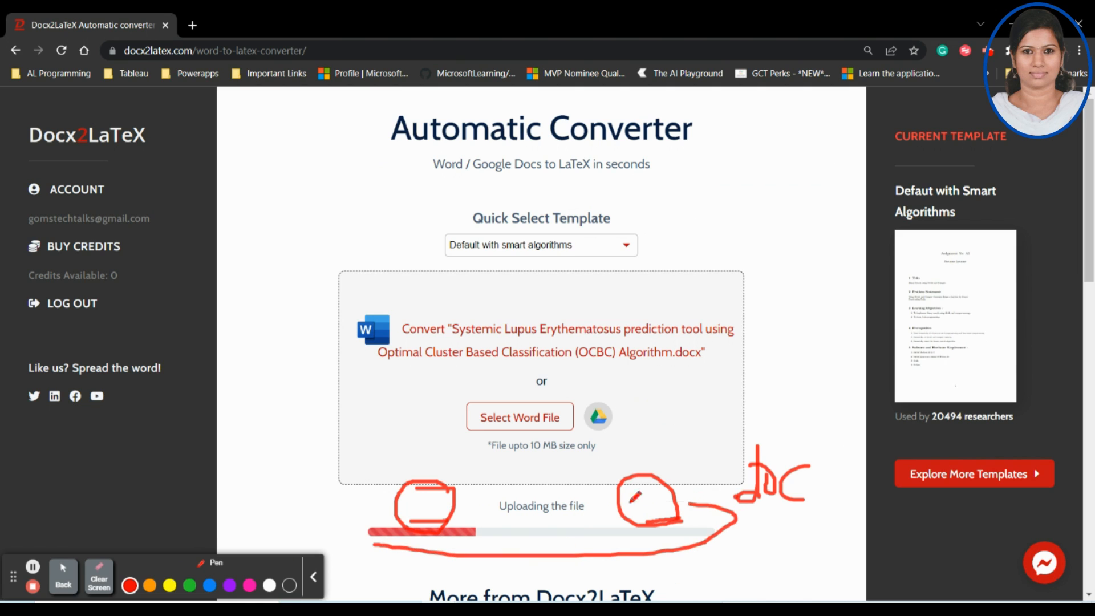
{"action": "left_click", "coordinate": [99, 579]}
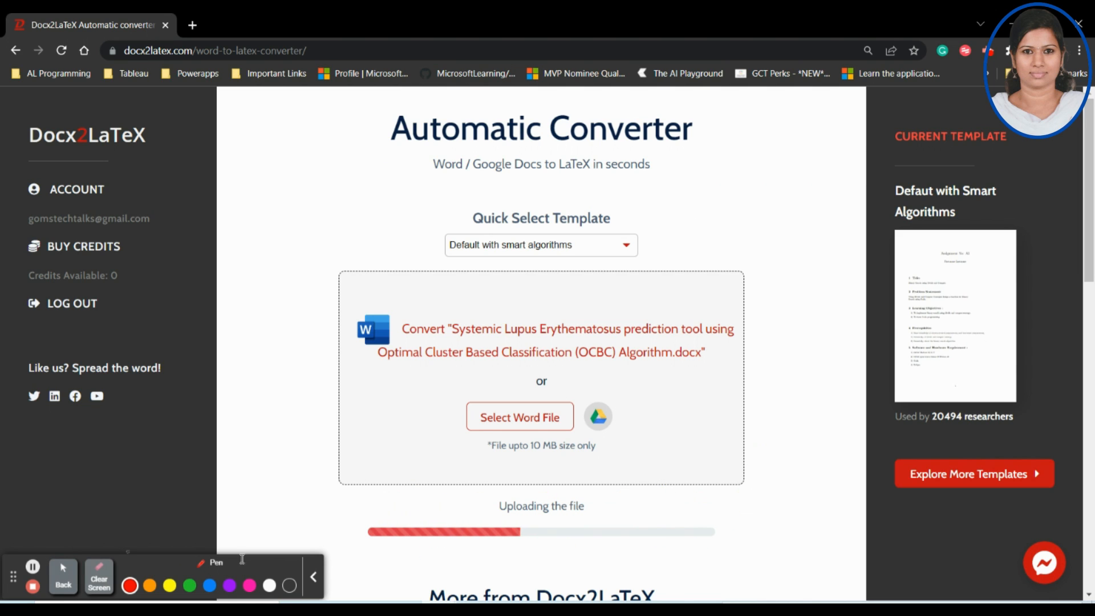
{"action": "mouse_move", "coordinate": [346, 546]}
{"action": "left_mouse_down"}
{"action": "mouse_move", "coordinate": [805, 535]}
{"action": "mouse_move", "coordinate": [563, 476]}
{"action": "mouse_move", "coordinate": [361, 512]}
{"action": "mouse_move", "coordinate": [358, 541]}
{"action": "left_mouse_up"}
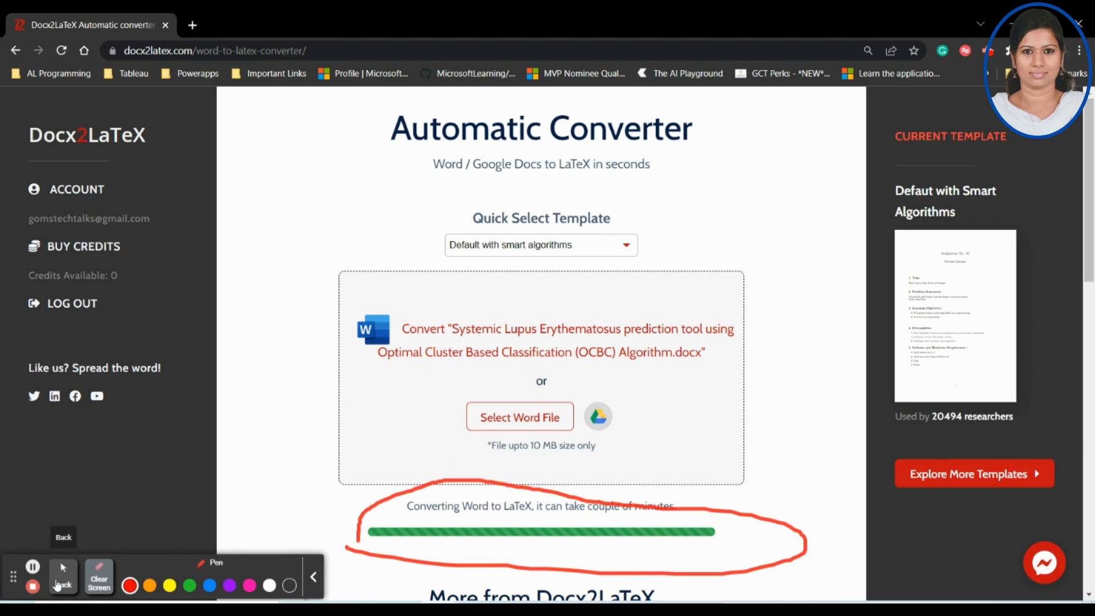
{"action": "left_click", "coordinate": [99, 578]}
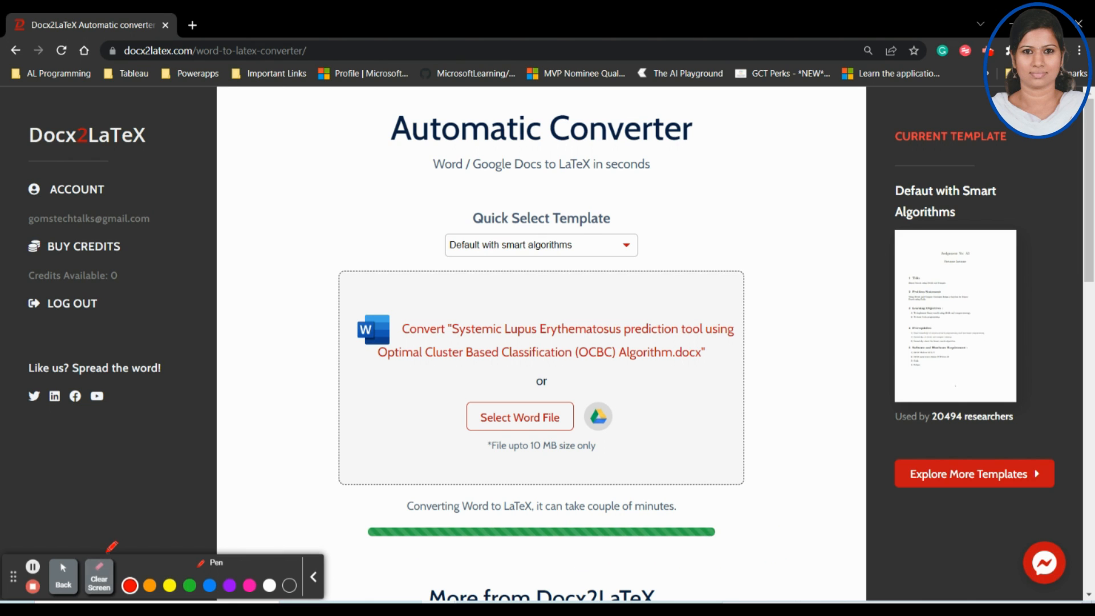
Leave pen mode and download the converted paper as the free LaTeX PDF to the Desktop under its suggested file name.
{"action": "scroll", "coordinate": [789, 457], "scroll_direction": "down", "scroll_amount": 1}
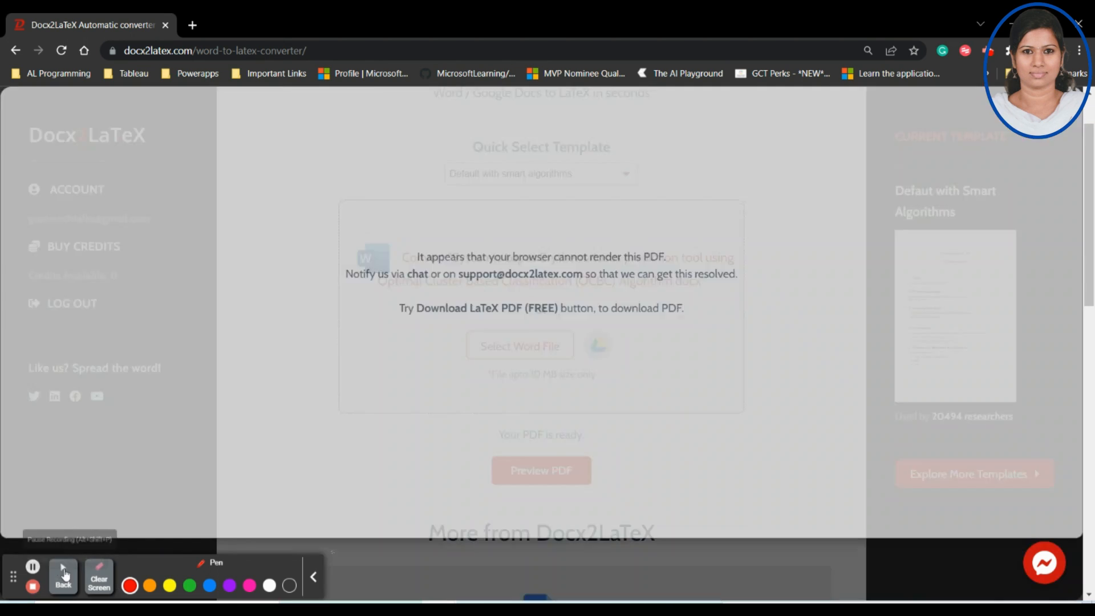
{"action": "left_click", "coordinate": [65, 574]}
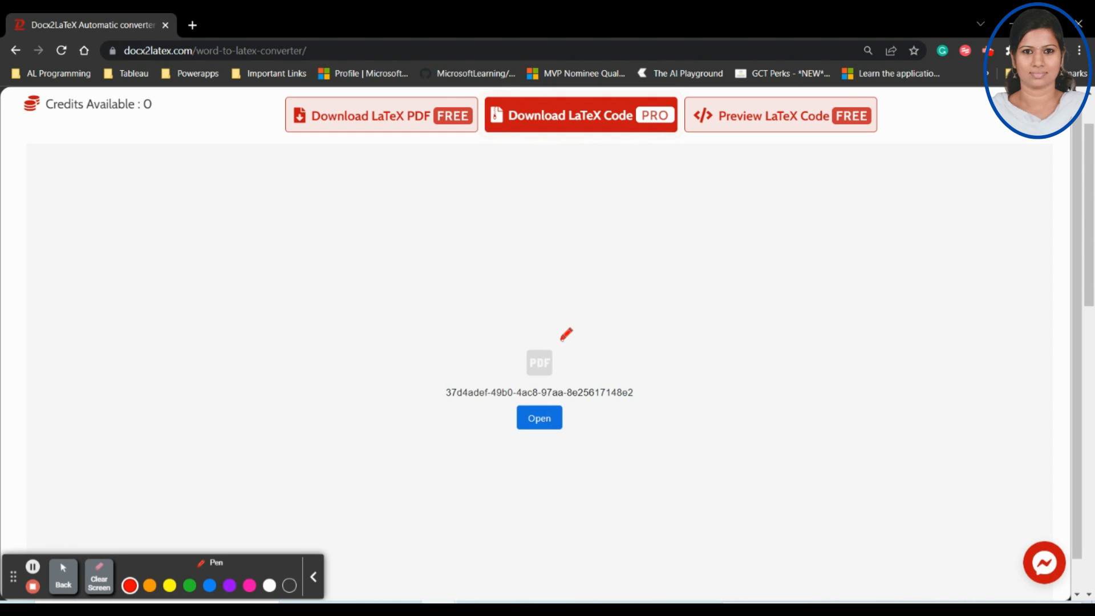
{"action": "left_click", "coordinate": [63, 575]}
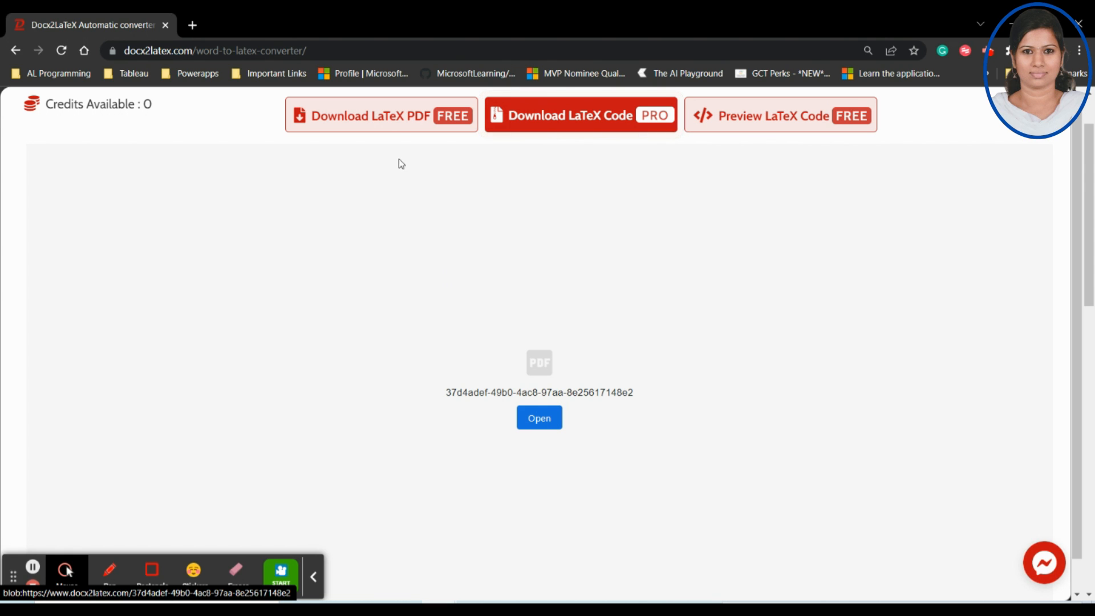
{"action": "left_click", "coordinate": [386, 117]}
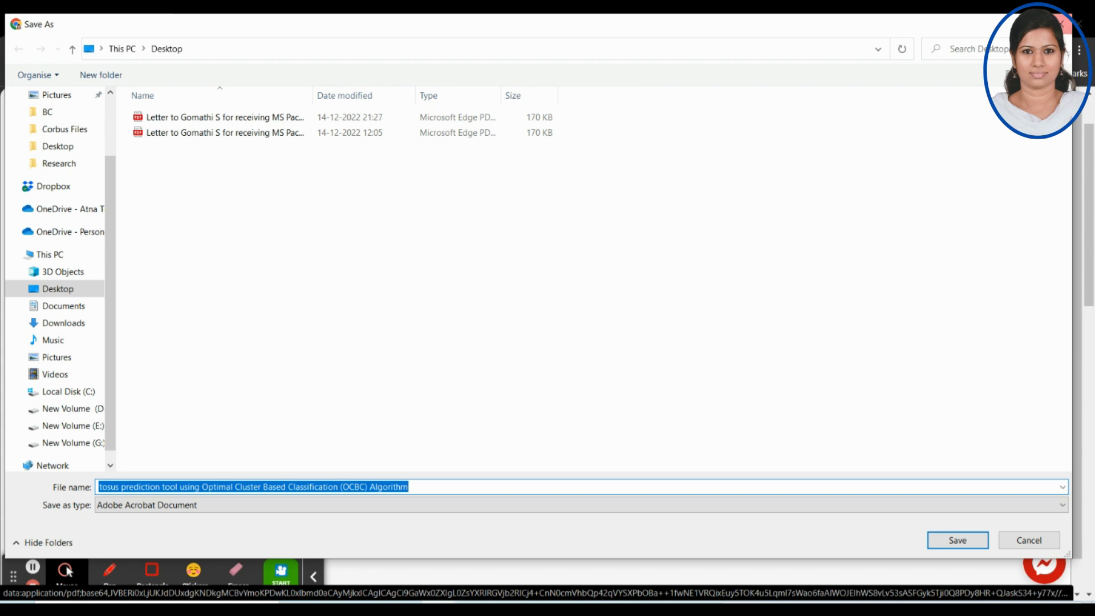
{"action": "left_click_drag", "start_coordinate": [556, 33], "coordinate": [600, 312]}
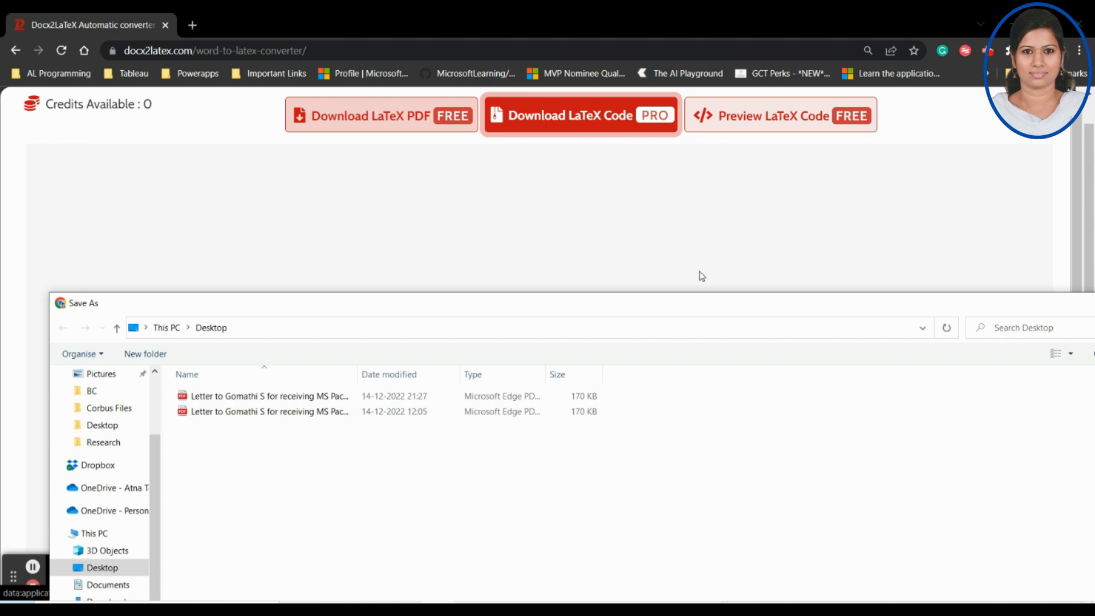
{"action": "left_click_drag", "start_coordinate": [643, 308], "coordinate": [607, 48]}
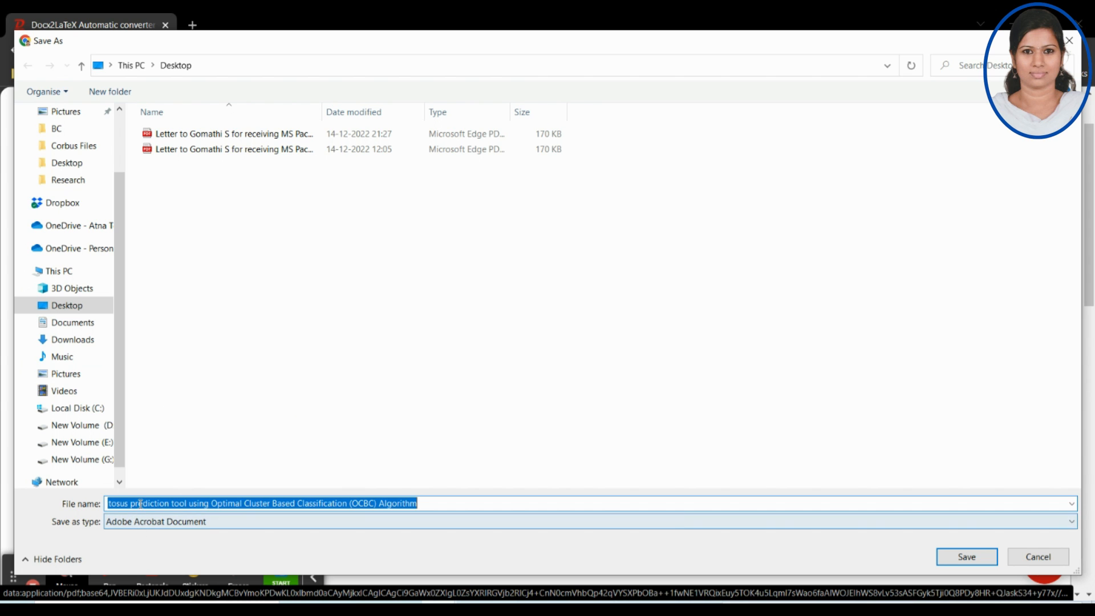
{"action": "left_click", "coordinate": [962, 557]}
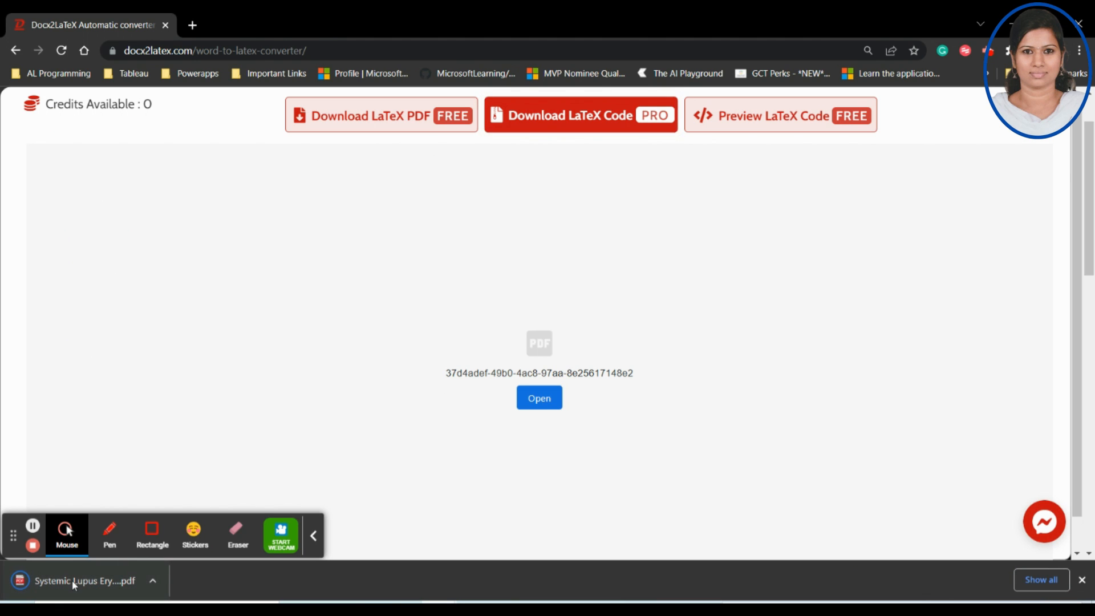
Open the downloaded Systemic Lupus Erythematosus PDF and examine the converted paper from beginning to end.
{"action": "left_click", "coordinate": [74, 581]}
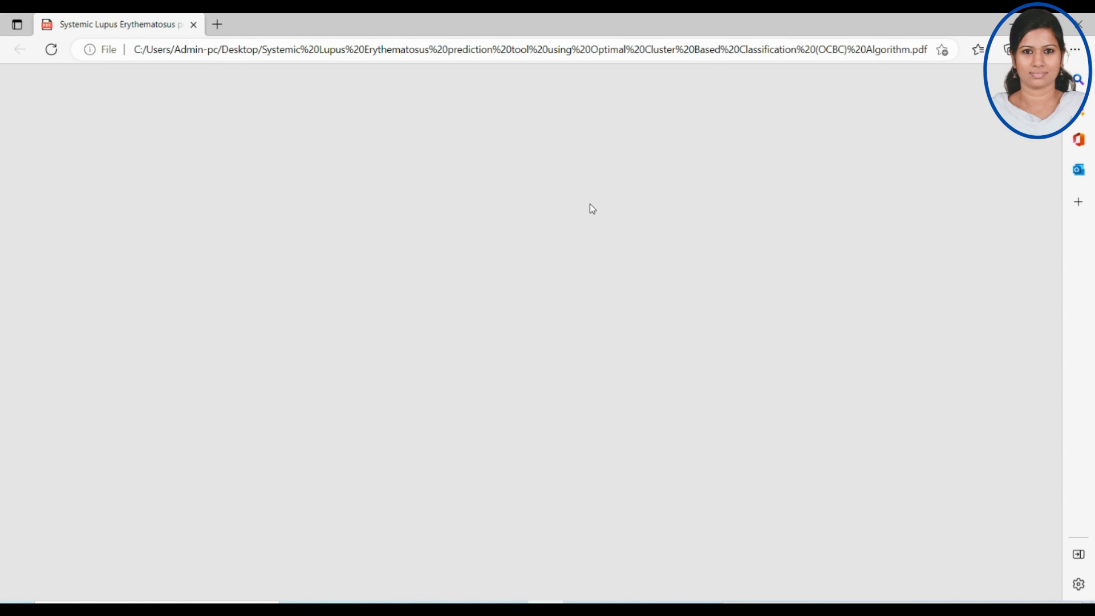
{"action": "scroll", "coordinate": [705, 238], "scroll_direction": "down", "scroll_amount": 6}
{"action": "scroll", "coordinate": [707, 241], "scroll_direction": "down", "scroll_amount": 8}
{"action": "scroll", "coordinate": [707, 241], "scroll_direction": "up", "scroll_amount": 14}
{"action": "scroll", "coordinate": [707, 241], "scroll_direction": "down", "scroll_amount": 15}
{"action": "scroll", "coordinate": [707, 242], "scroll_direction": "down", "scroll_amount": 15}
{"action": "scroll", "coordinate": [707, 242], "scroll_direction": "down", "scroll_amount": 15}
{"action": "scroll", "coordinate": [708, 241], "scroll_direction": "down", "scroll_amount": 5}
{"action": "scroll", "coordinate": [707, 241], "scroll_direction": "up", "scroll_amount": 12}
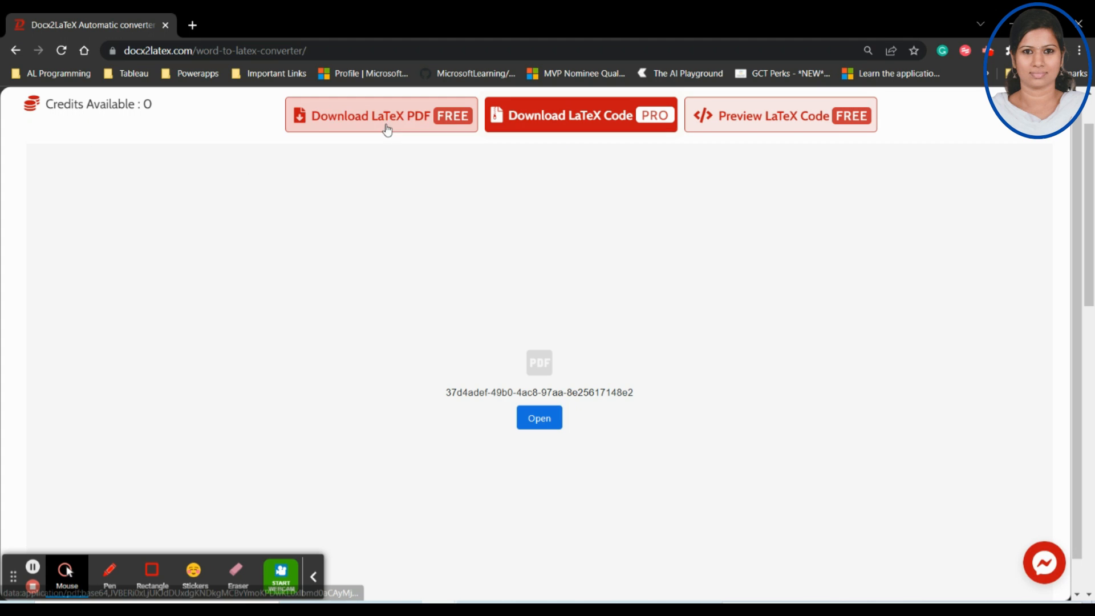
Preview the generated LaTeX code, examine its listing, and return to the line-limit heading at its start.
{"action": "left_click", "coordinate": [765, 130]}
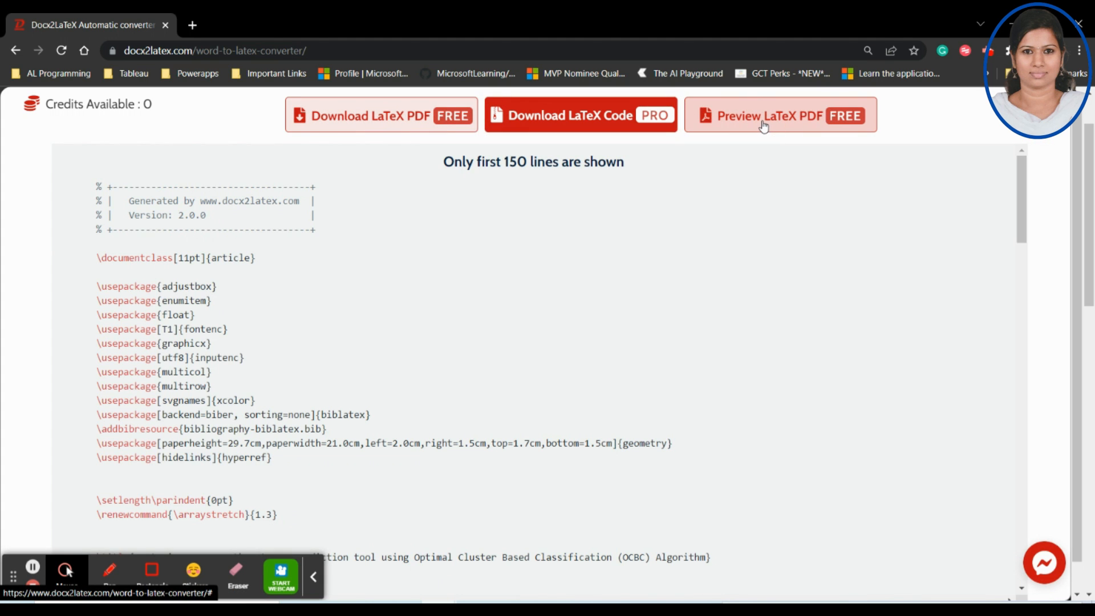
{"action": "scroll", "coordinate": [286, 279], "scroll_direction": "down", "scroll_amount": 5}
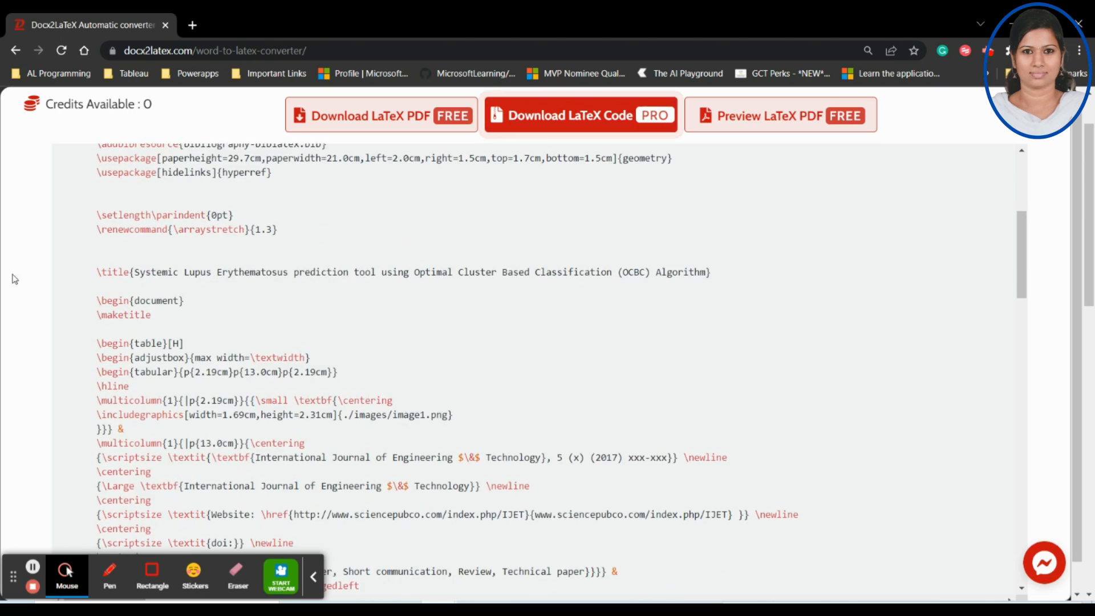
{"action": "scroll", "coordinate": [260, 278], "scroll_direction": "down", "scroll_amount": 20}
{"action": "scroll", "coordinate": [259, 274], "scroll_direction": "up", "scroll_amount": 20}
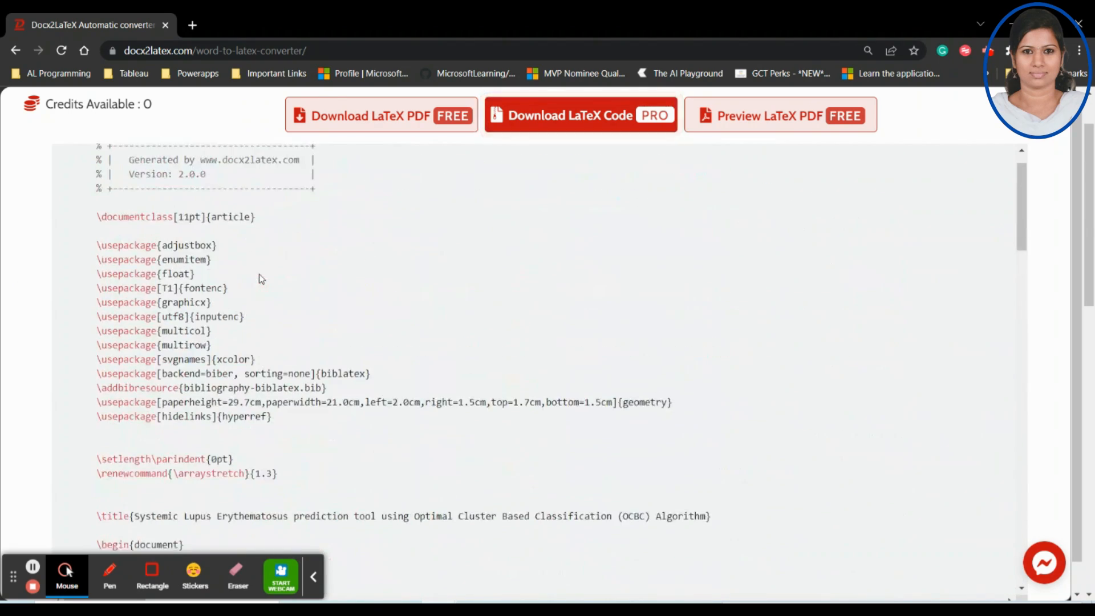
{"action": "scroll", "coordinate": [259, 274], "scroll_direction": "up", "scroll_amount": 1}
{"action": "left_click", "coordinate": [475, 206]}
{"action": "left_click_drag", "start_coordinate": [444, 162], "coordinate": [639, 163]}
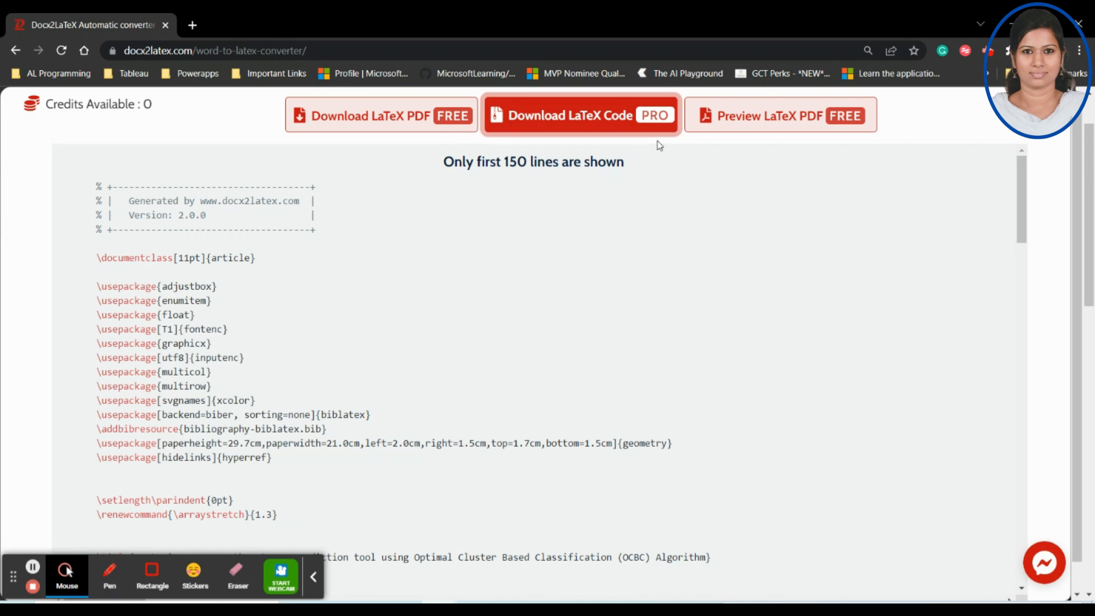
Request the PRO LaTeX code download and open the full comparison of credit plans to examine the pricing table.
{"action": "left_click", "coordinate": [562, 118]}
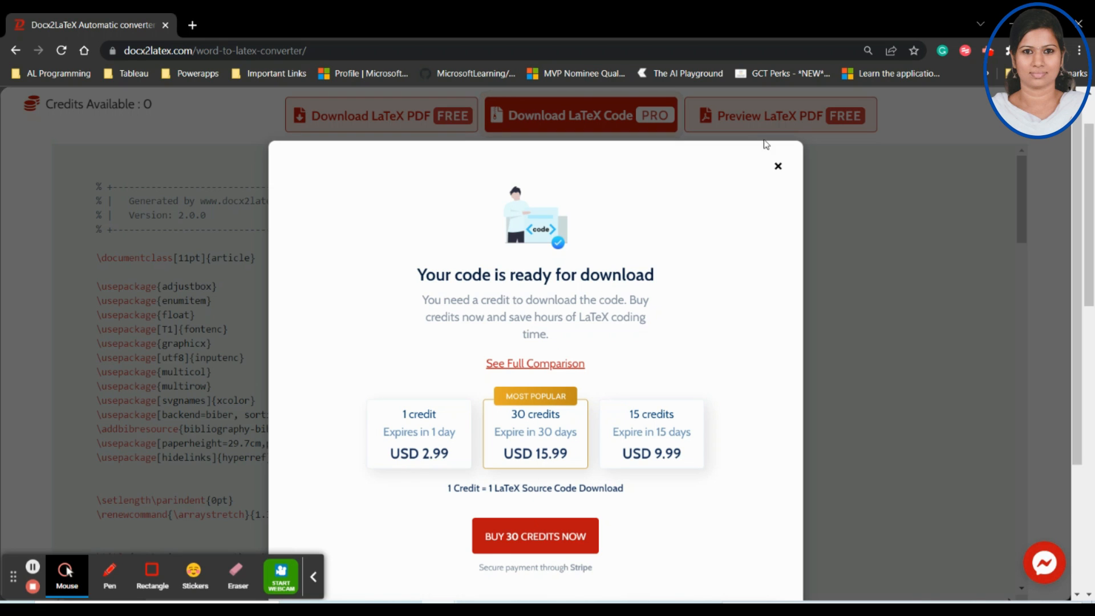
{"action": "left_click", "coordinate": [565, 364]}
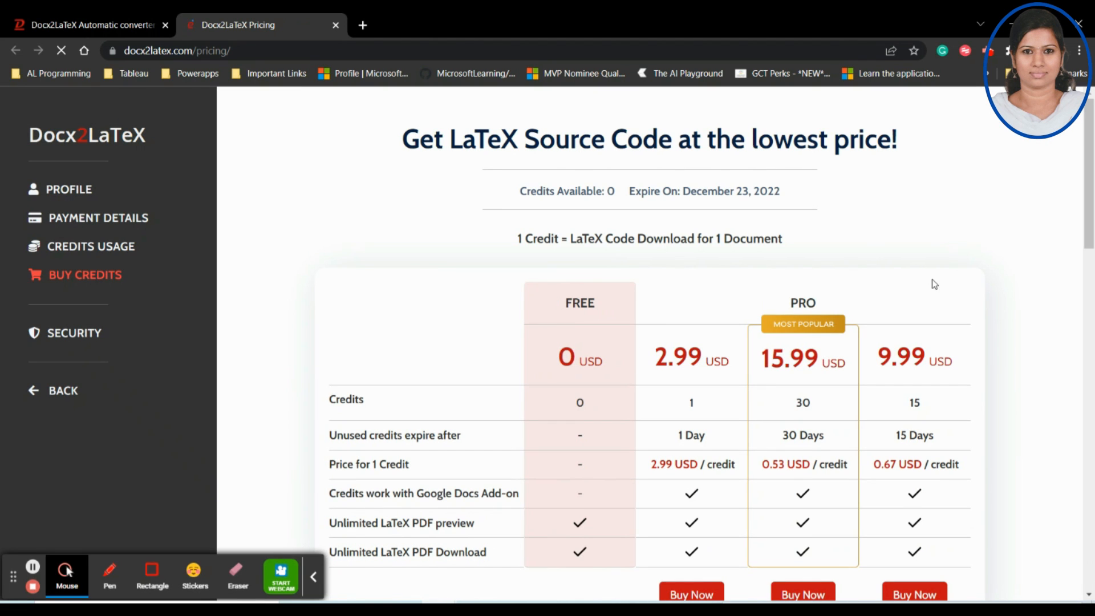
{"action": "scroll", "coordinate": [962, 314], "scroll_direction": "down", "scroll_amount": 3}
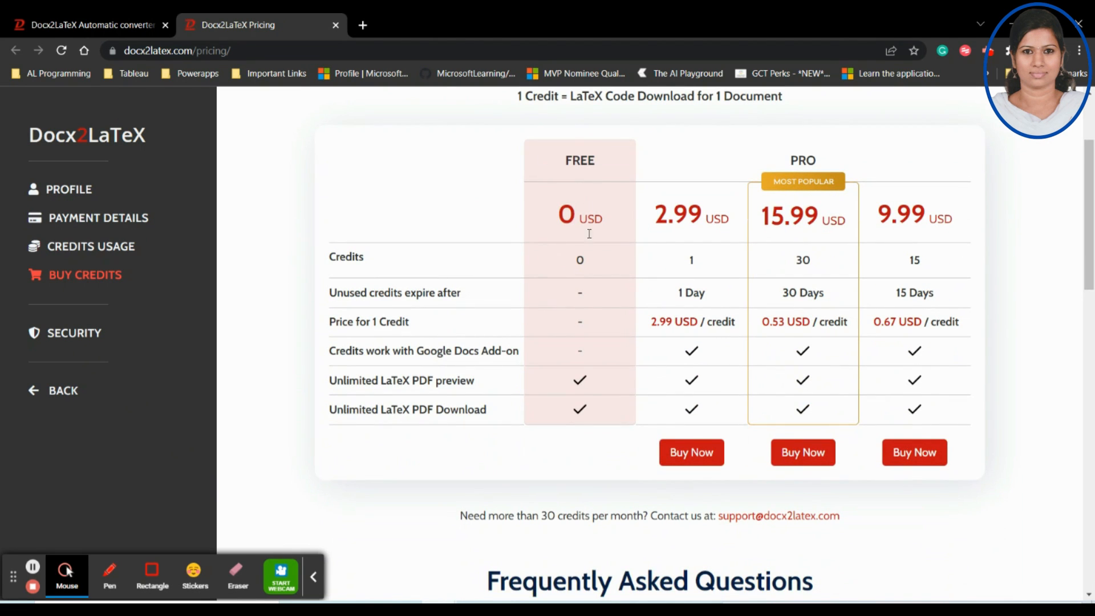
Mark the Unlimited LaTeX PDF preview and download rows and circle the FREE plan column with the red pen.
{"action": "left_click_drag", "start_coordinate": [324, 383], "coordinate": [318, 416]}
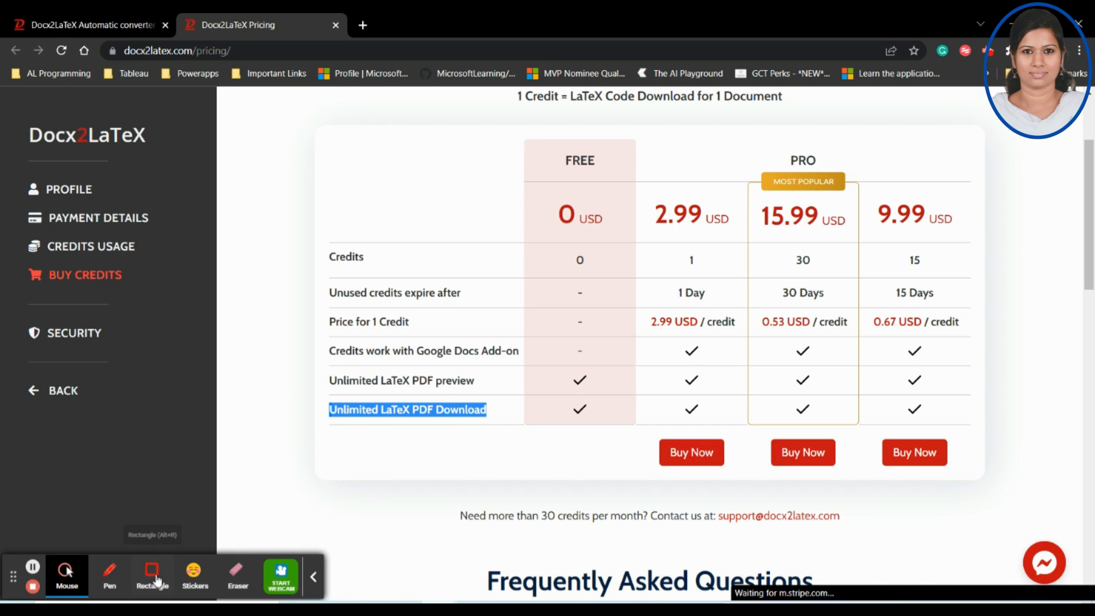
{"action": "left_click", "coordinate": [109, 569]}
{"action": "left_click_drag", "start_coordinate": [330, 392], "coordinate": [484, 392]}
{"action": "mouse_move", "coordinate": [325, 429]}
{"action": "left_mouse_down"}
{"action": "mouse_move", "coordinate": [509, 419]}
{"action": "mouse_move", "coordinate": [478, 372]}
{"action": "mouse_move", "coordinate": [294, 373]}
{"action": "mouse_move", "coordinate": [354, 438]}
{"action": "left_mouse_up"}
{"action": "mouse_move", "coordinate": [589, 139]}
{"action": "left_mouse_down"}
{"action": "mouse_move", "coordinate": [533, 223]}
{"action": "mouse_move", "coordinate": [585, 462]}
{"action": "mouse_move", "coordinate": [602, 205]}
{"action": "mouse_move", "coordinate": [577, 137]}
{"action": "left_mouse_up"}
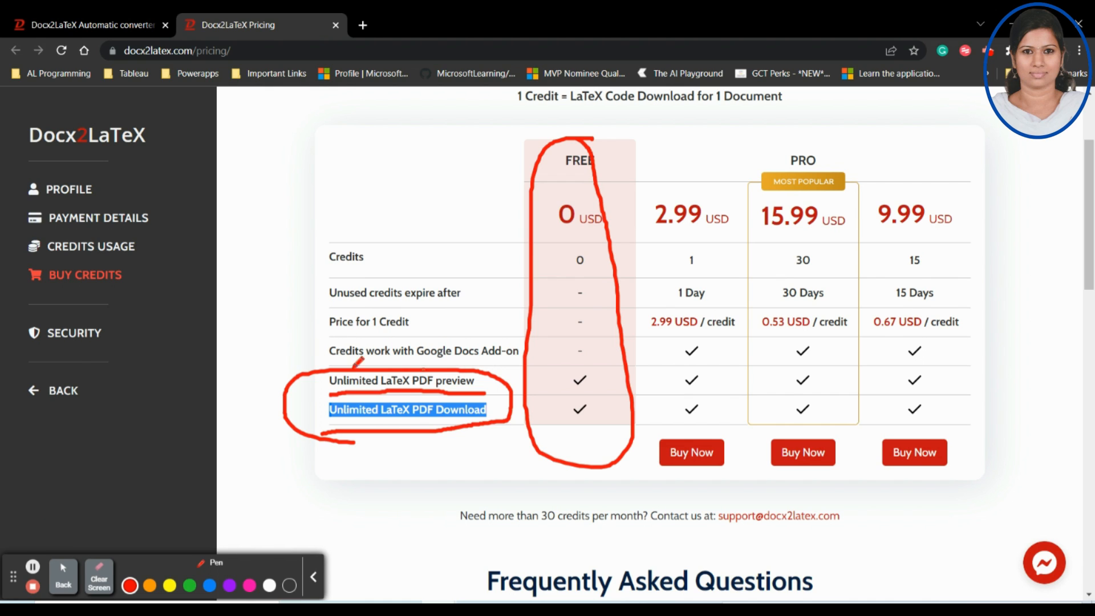
Circle the credit amounts of the three PRO plans in red and underline the 15.99 USD price.
{"action": "mouse_move", "coordinate": [715, 237]}
{"action": "left_mouse_down"}
{"action": "mouse_move", "coordinate": [674, 236]}
{"action": "mouse_move", "coordinate": [730, 240]}
{"action": "left_mouse_up"}
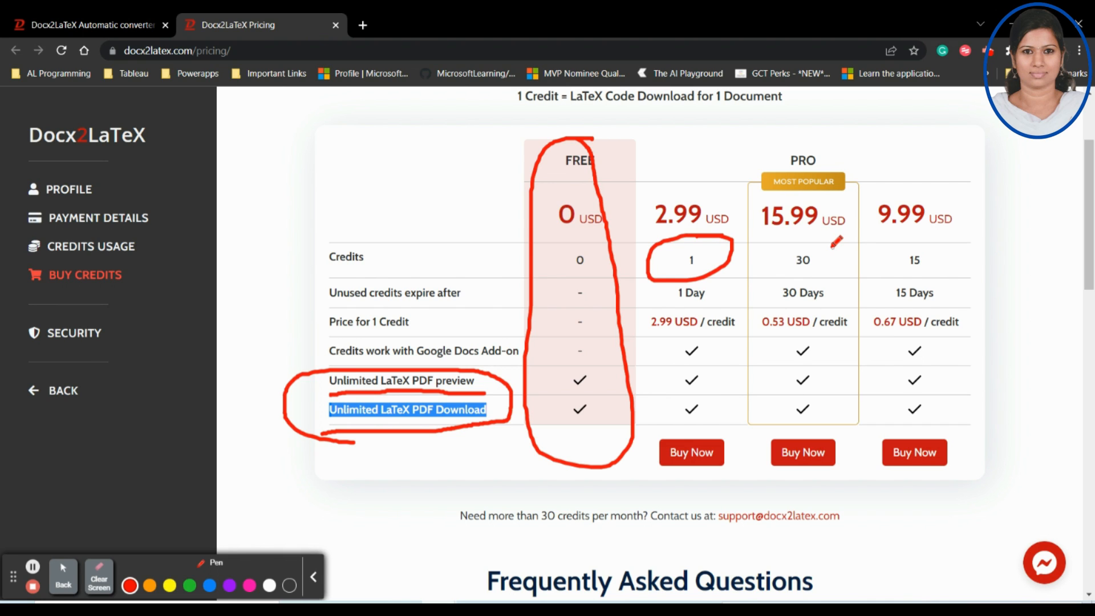
{"action": "mouse_move", "coordinate": [821, 251]}
{"action": "left_mouse_down"}
{"action": "mouse_move", "coordinate": [773, 242]}
{"action": "mouse_move", "coordinate": [795, 280]}
{"action": "mouse_move", "coordinate": [841, 253]}
{"action": "mouse_move", "coordinate": [822, 249]}
{"action": "left_mouse_up"}
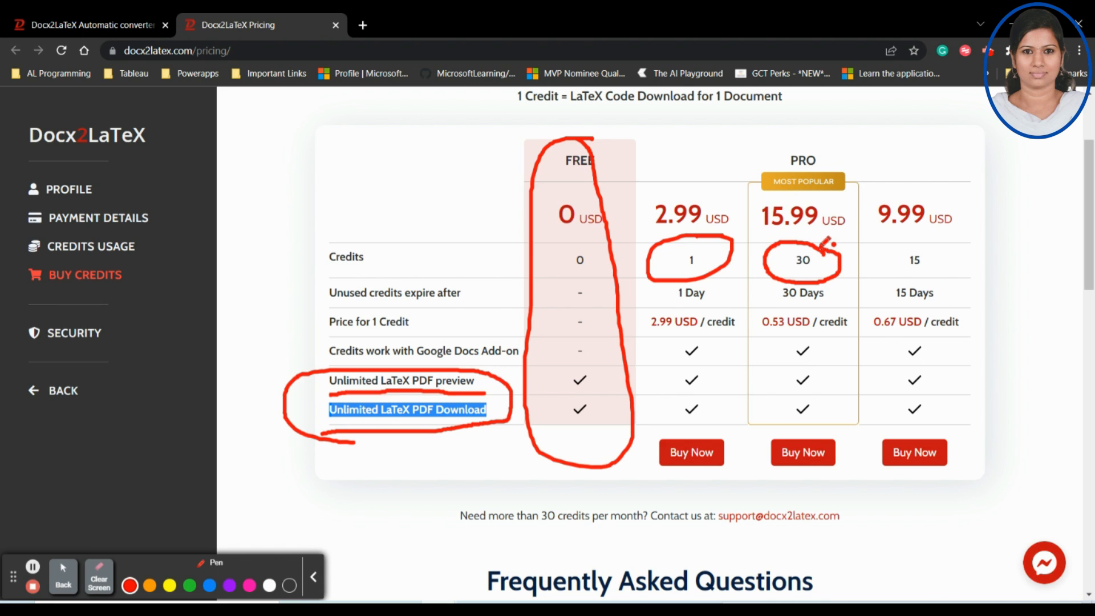
{"action": "left_click_drag", "start_coordinate": [756, 239], "coordinate": [852, 239]}
{"action": "mouse_move", "coordinate": [916, 265]}
{"action": "left_mouse_down"}
{"action": "mouse_move", "coordinate": [949, 258]}
{"action": "mouse_move", "coordinate": [889, 243]}
{"action": "mouse_move", "coordinate": [894, 269]}
{"action": "left_mouse_up"}
{"action": "mouse_move", "coordinate": [722, 245]}
{"action": "left_mouse_down"}
{"action": "mouse_move", "coordinate": [640, 261]}
{"action": "mouse_move", "coordinate": [750, 242]}
{"action": "mouse_move", "coordinate": [693, 242]}
{"action": "left_mouse_up"}
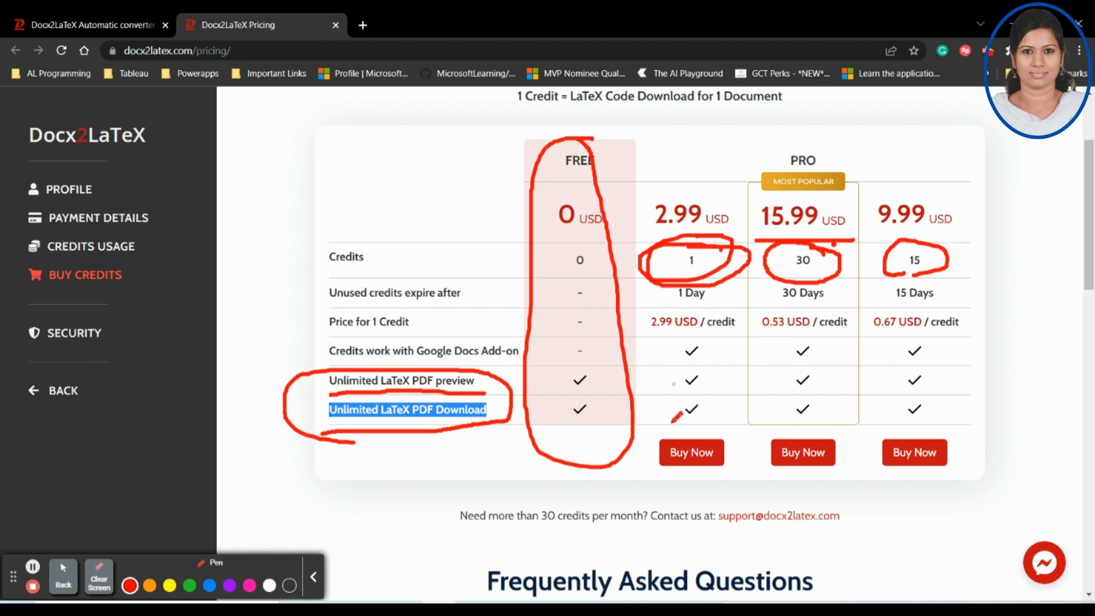
Underline the unlimited PDF rows again and the Price for 1 Credit label, and circle the checkmark beneath 2.99 USD / credit.
{"action": "left_click_drag", "start_coordinate": [354, 395], "coordinate": [472, 392]}
{"action": "left_click_drag", "start_coordinate": [327, 437], "coordinate": [480, 415]}
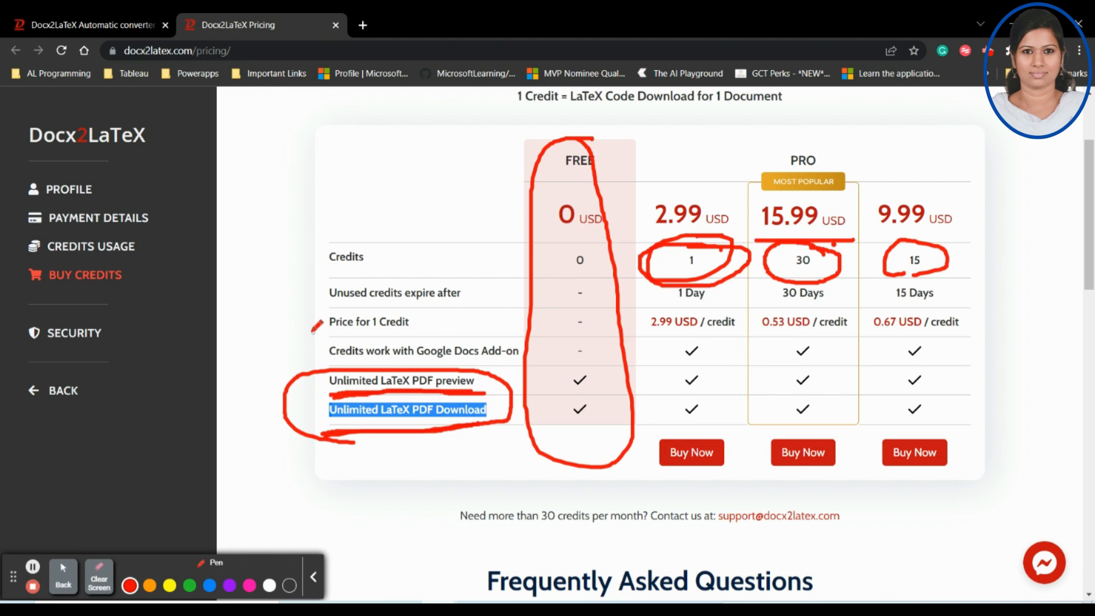
{"action": "left_click_drag", "start_coordinate": [320, 337], "coordinate": [391, 337]}
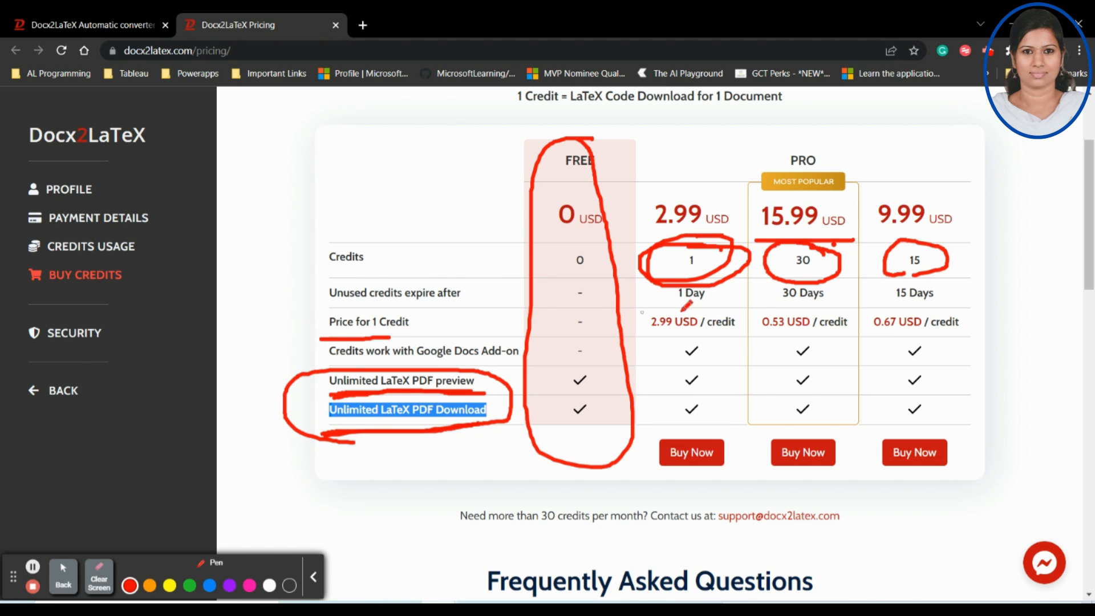
{"action": "mouse_move", "coordinate": [675, 355]}
{"action": "left_mouse_down"}
{"action": "mouse_move", "coordinate": [727, 359]}
{"action": "mouse_move", "coordinate": [706, 336]}
{"action": "mouse_move", "coordinate": [656, 345]}
{"action": "mouse_move", "coordinate": [693, 369]}
{"action": "left_mouse_up"}
Examine the frequently asked questions about credits and the testimonial below the pricing table.
{"action": "scroll", "coordinate": [498, 188], "scroll_direction": "down", "scroll_amount": 8}
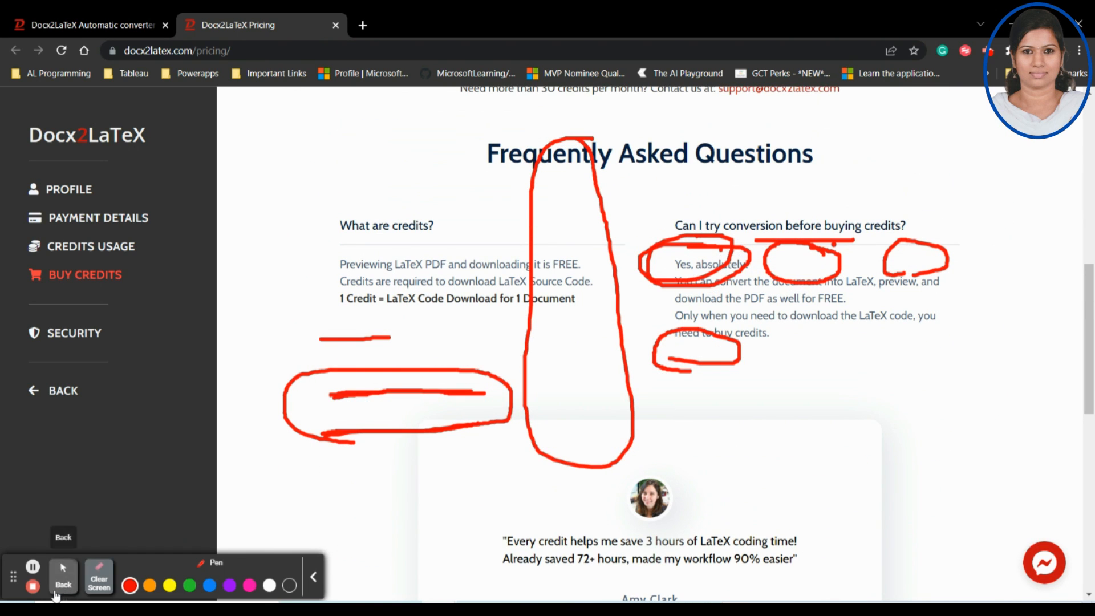
{"action": "left_click", "coordinate": [64, 577]}
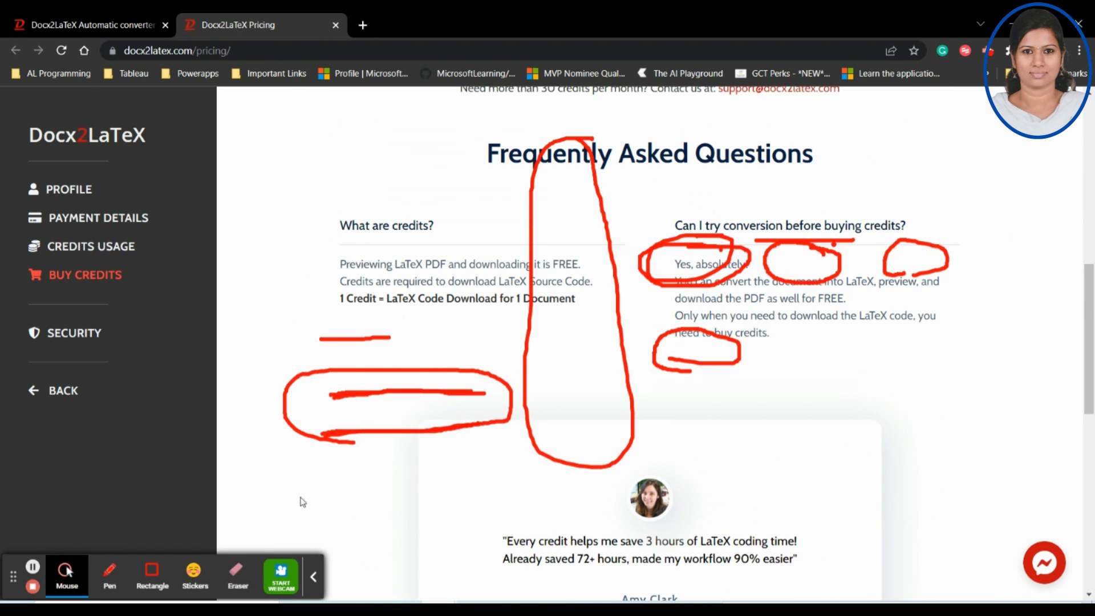
{"action": "left_click", "coordinate": [109, 573]}
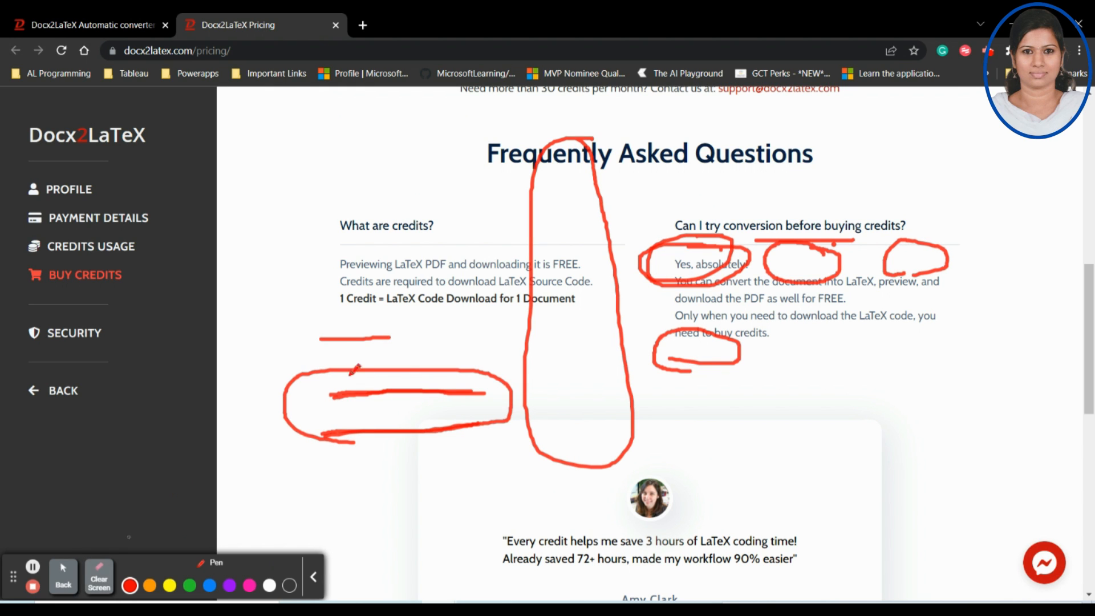
{"action": "scroll", "coordinate": [777, 416], "scroll_direction": "down", "scroll_amount": 3}
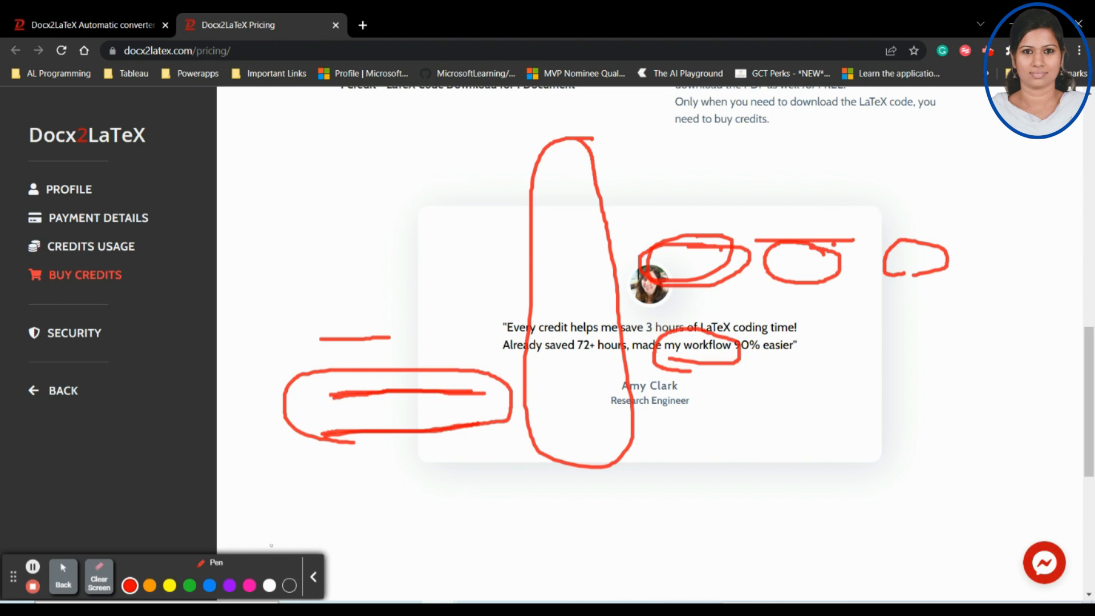
Leave pen mode, select the annotation eraser, and switch back to mouse mode at the pricing heading.
{"action": "left_click", "coordinate": [63, 576]}
{"action": "left_click", "coordinate": [233, 576]}
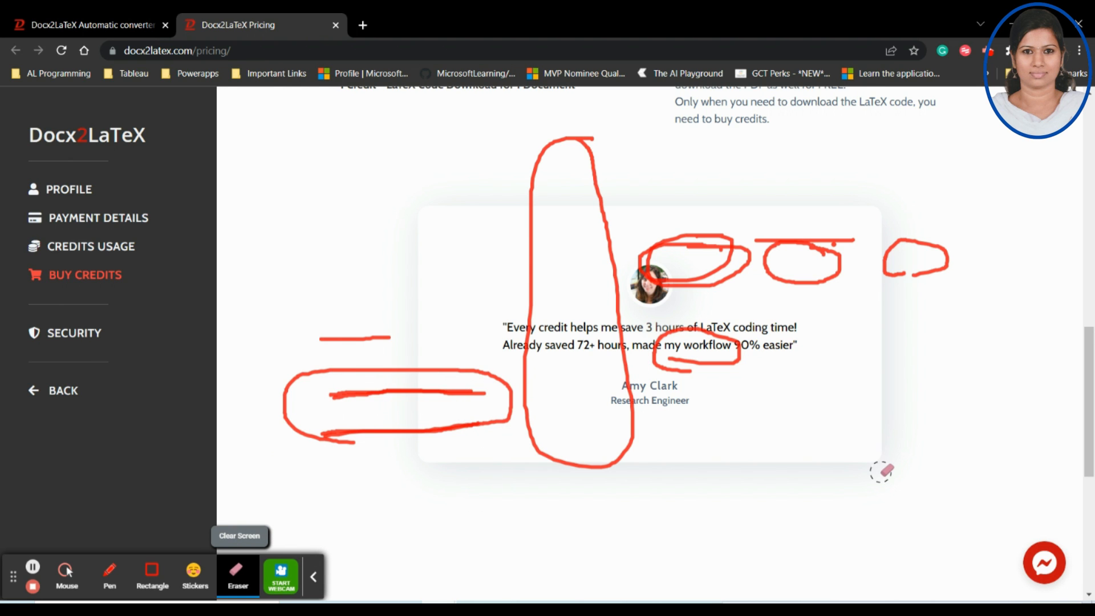
{"action": "scroll", "coordinate": [885, 471], "scroll_direction": "up", "scroll_amount": 5}
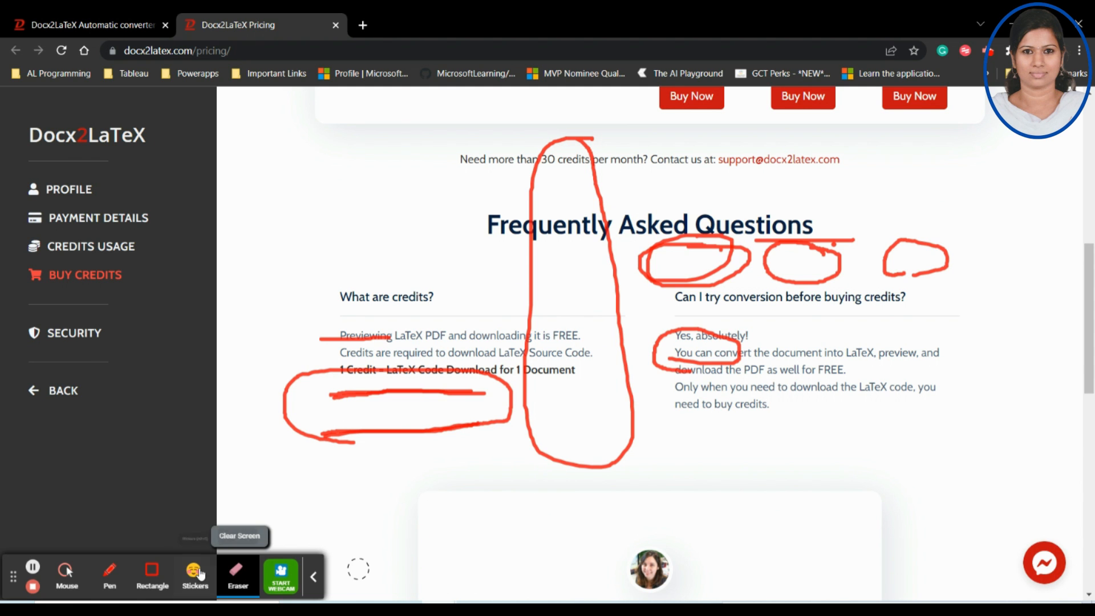
{"action": "scroll", "coordinate": [938, 518], "scroll_direction": "up", "scroll_amount": 9}
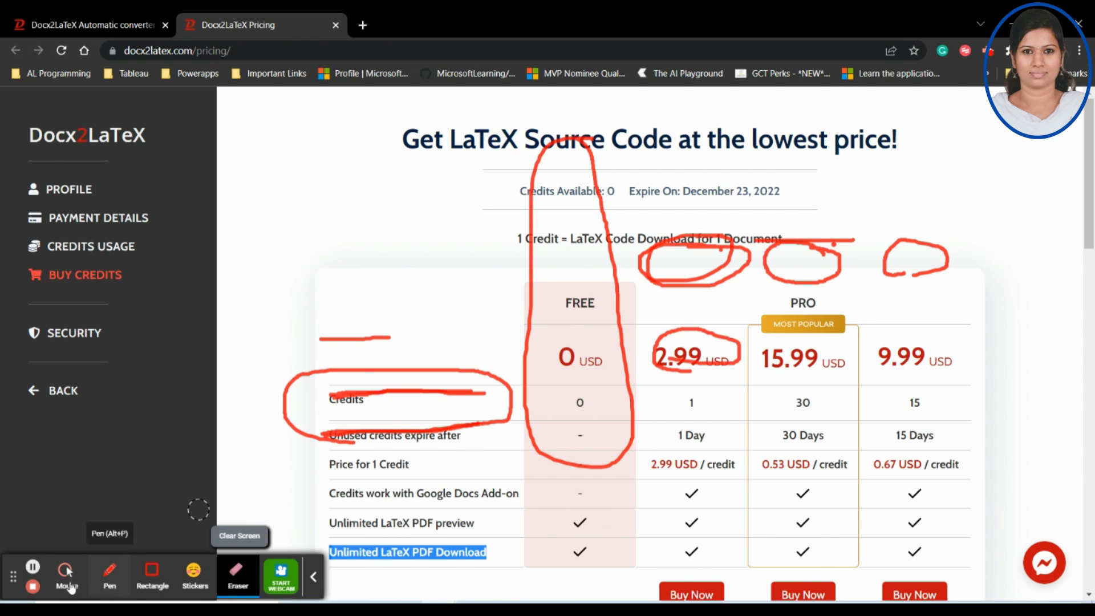
{"action": "left_click", "coordinate": [70, 585]}
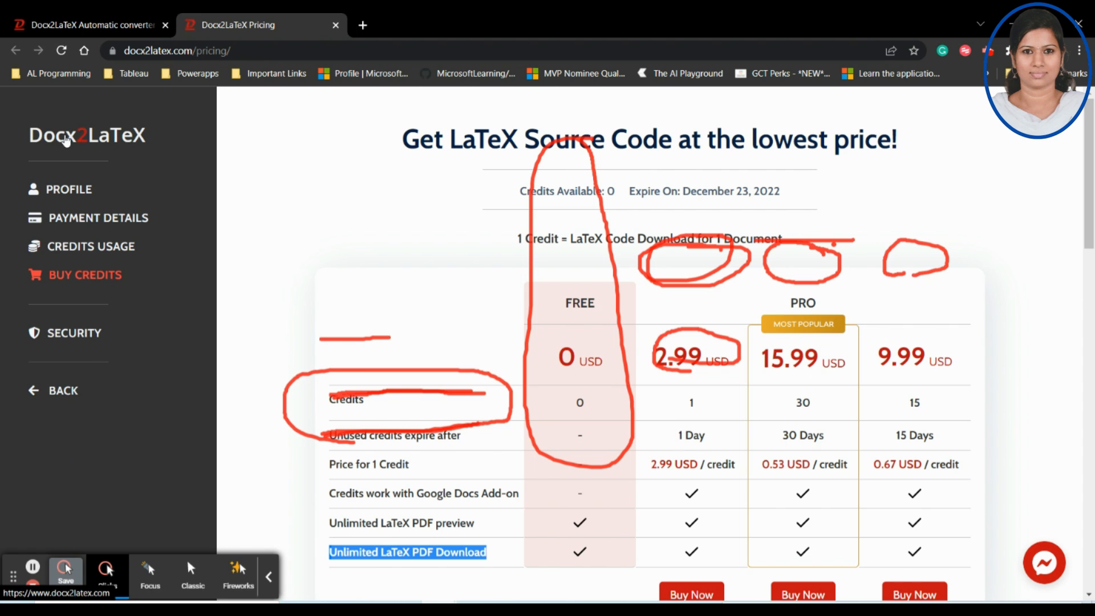
Return to the Docx2LaTeX converter page and point out the support e-mail in the footer's contact details.
{"action": "left_click", "coordinate": [67, 140]}
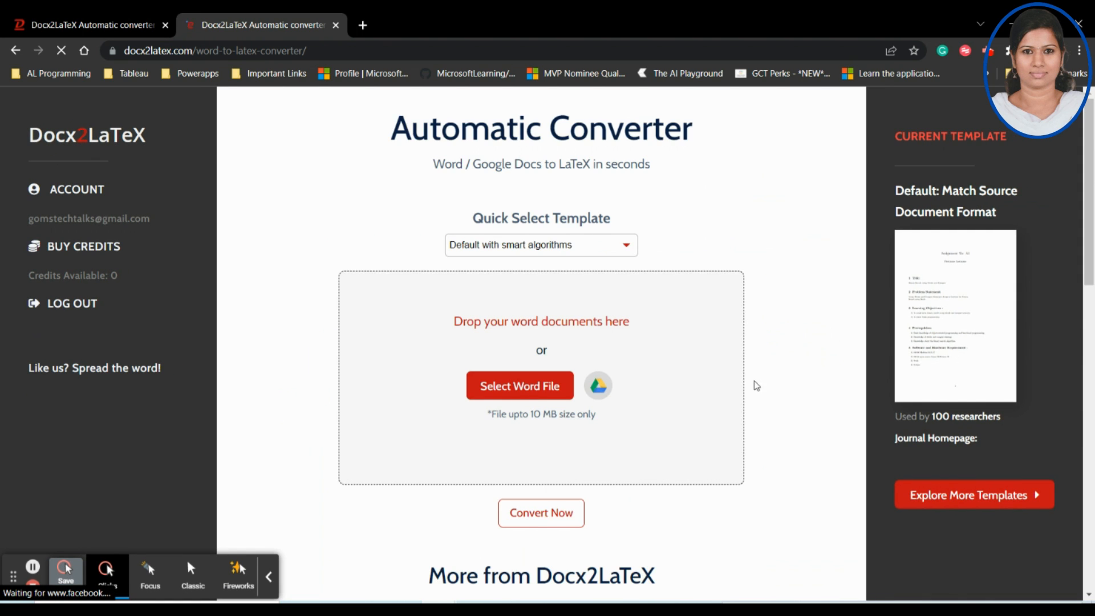
{"action": "scroll", "coordinate": [756, 385], "scroll_direction": "down", "scroll_amount": 10}
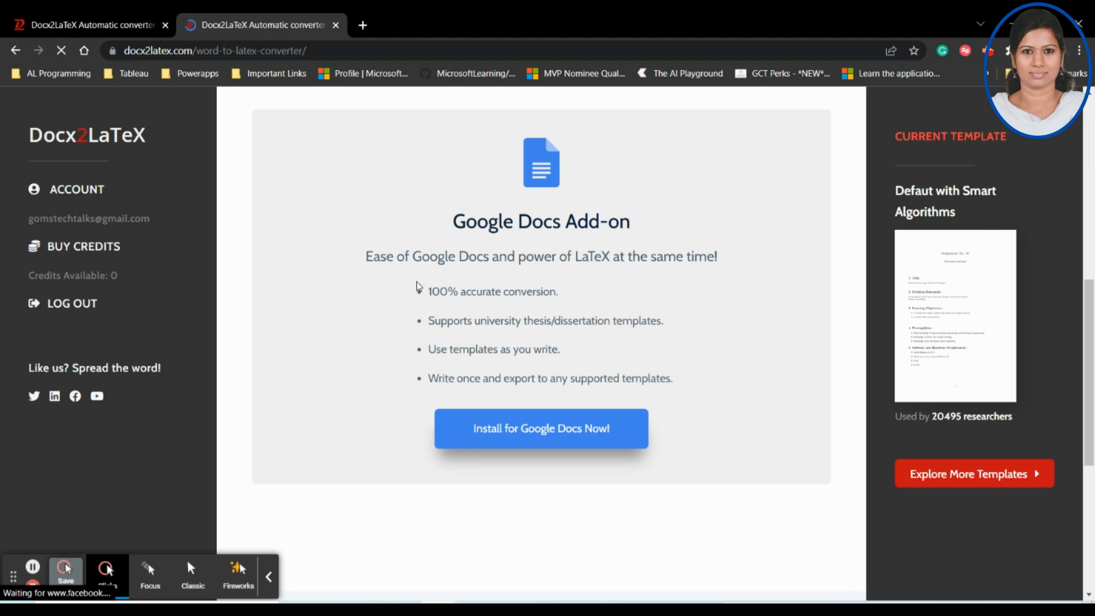
{"action": "scroll", "coordinate": [605, 494], "scroll_direction": "down", "scroll_amount": 6}
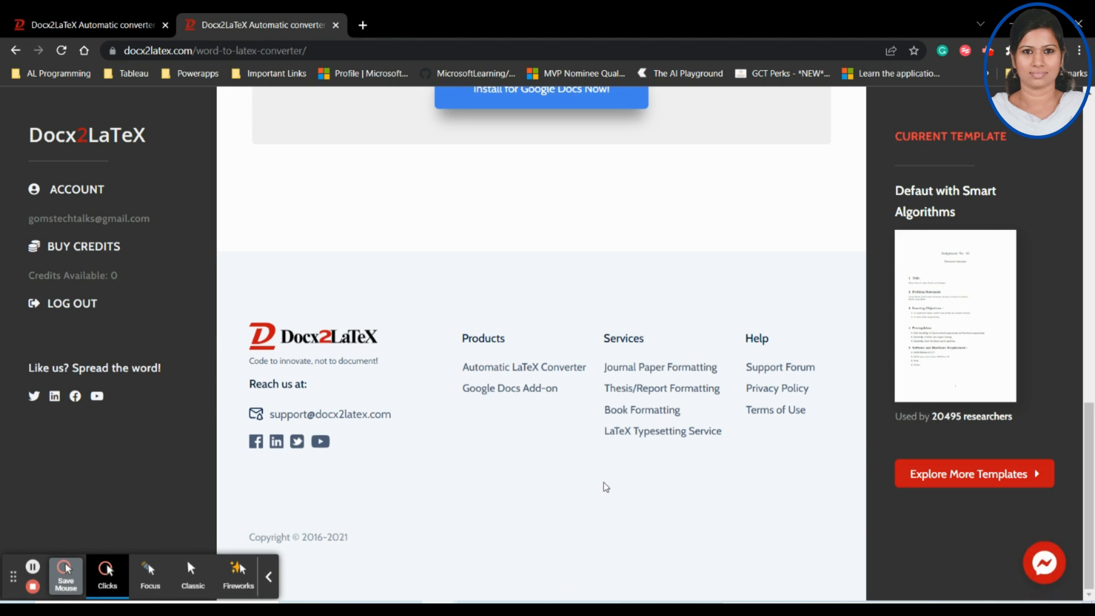
{"action": "left_click", "coordinate": [272, 418]}
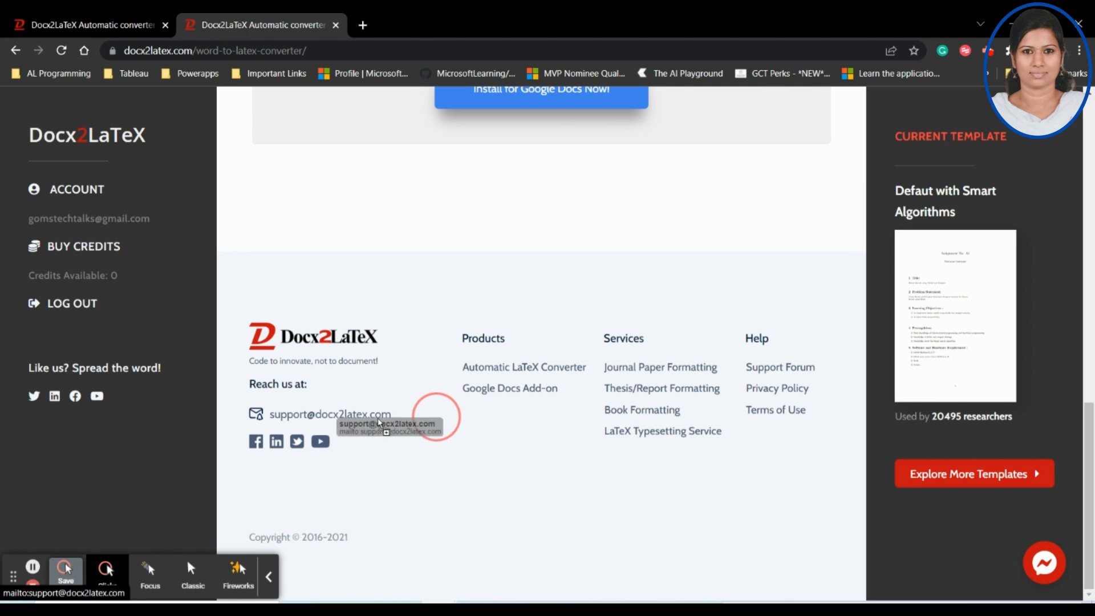